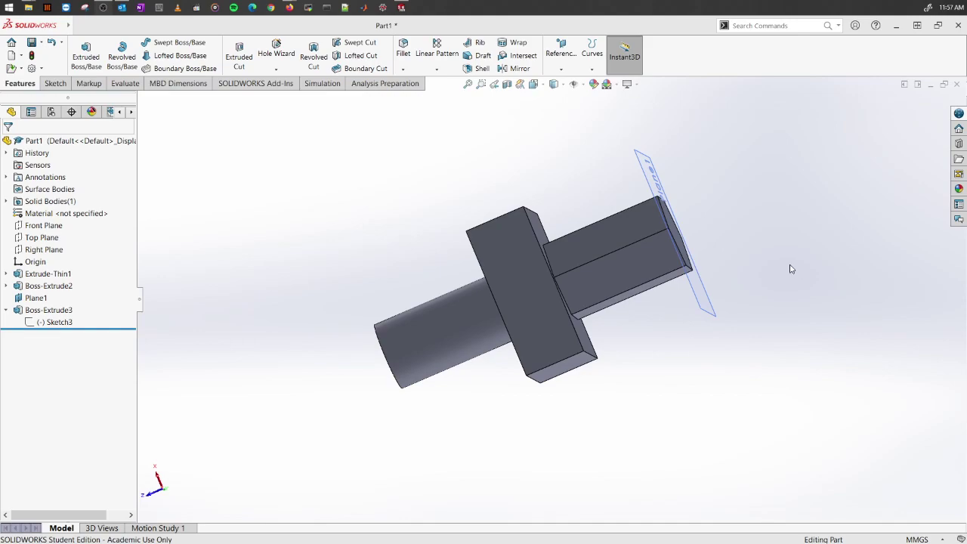
- Start a new sketch on Plane1 at the end of the hexagonal boss
middle_click_drag(745, 280, 561, 325)
scroll(498, 281, "down", 3)
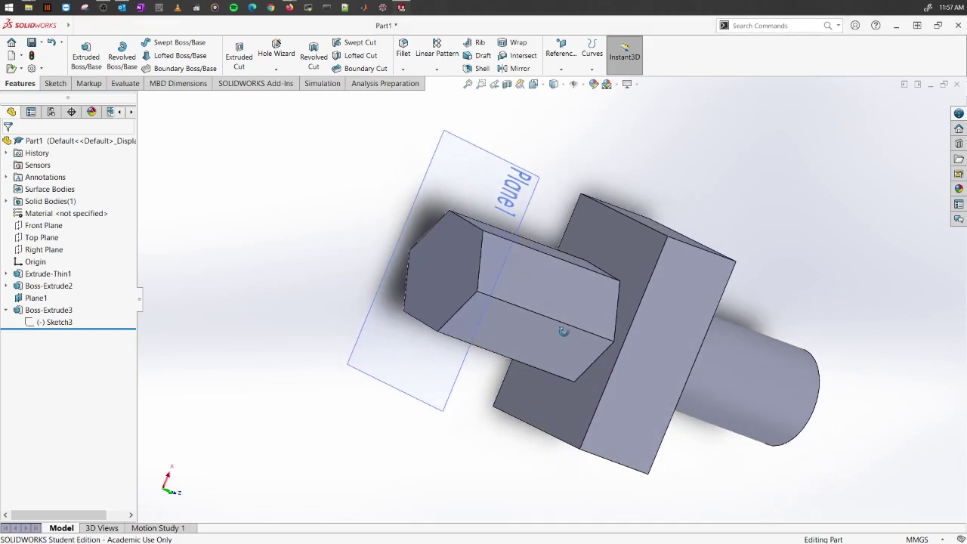
scroll(571, 326, "up", 3)
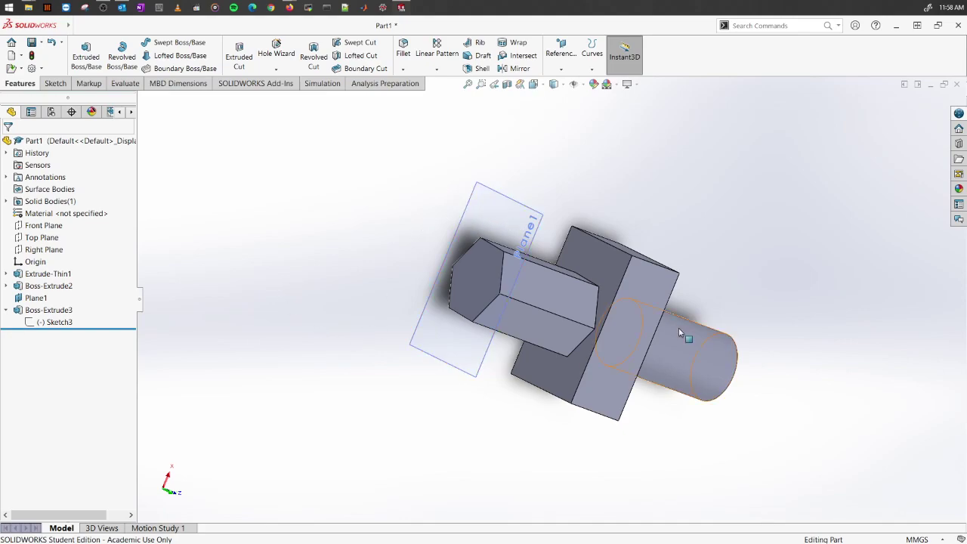
middle_click_drag(673, 328, 714, 244)
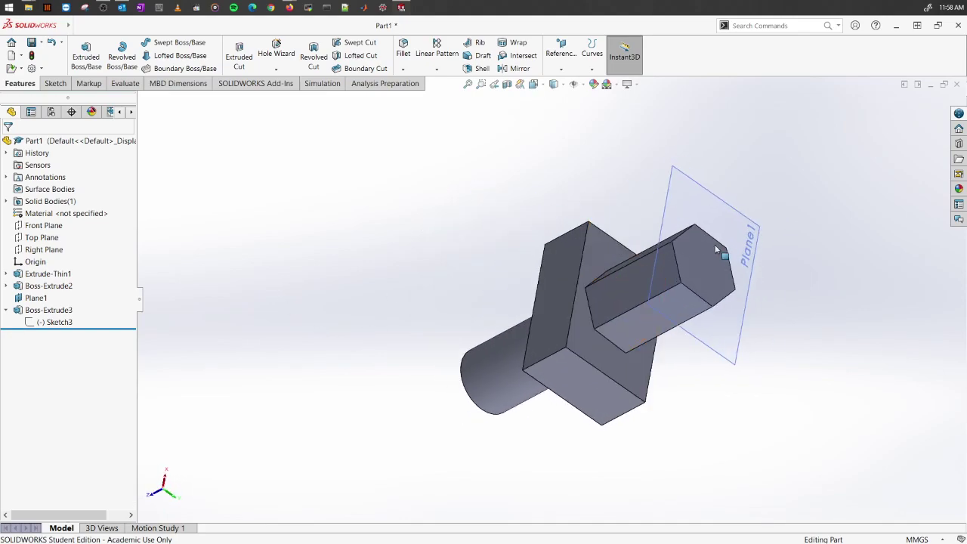
left_click(699, 207)
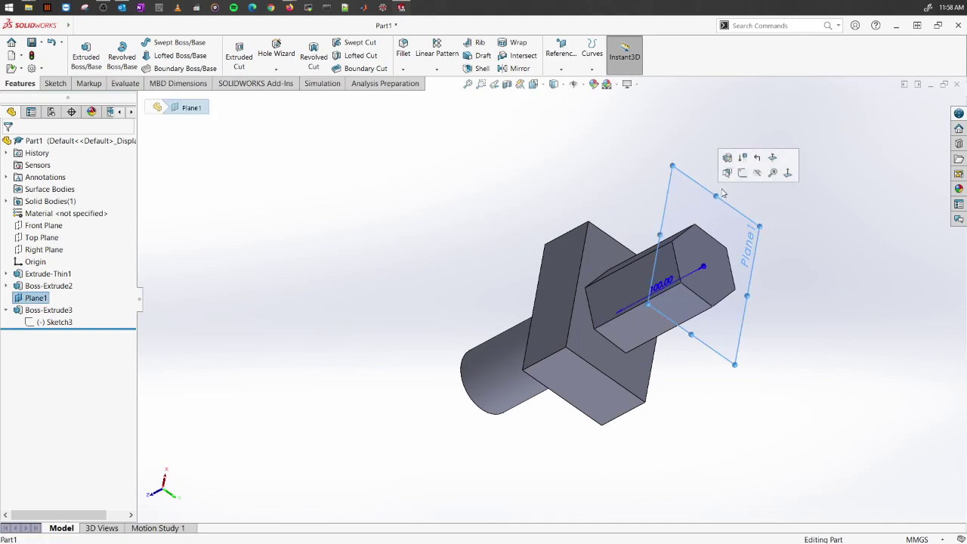
left_click(744, 175)
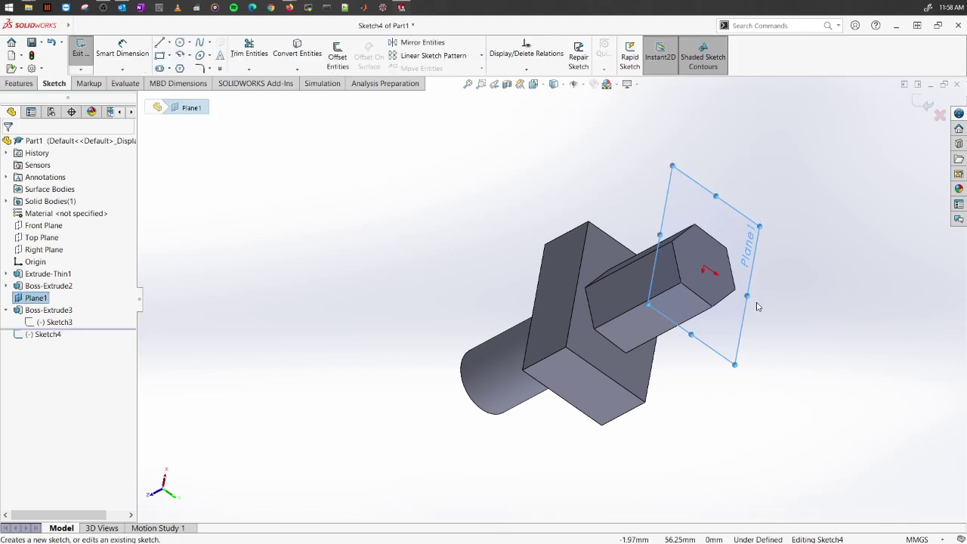
- Set up an Offset Entities operation on the Sketch3 hexagon under Boss-Extrude3, reversing the direction so it goes inward
scroll(751, 298, "down", 2)
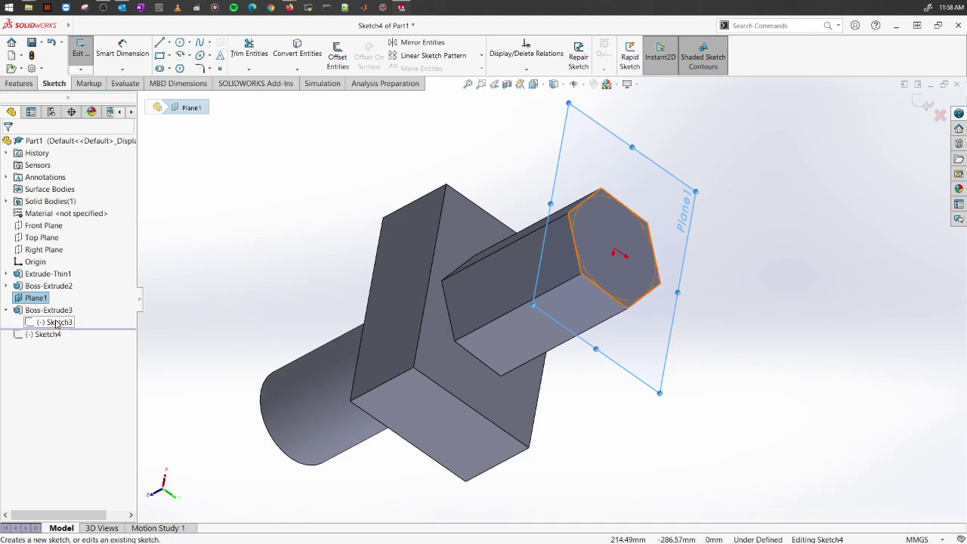
left_click(6, 311)
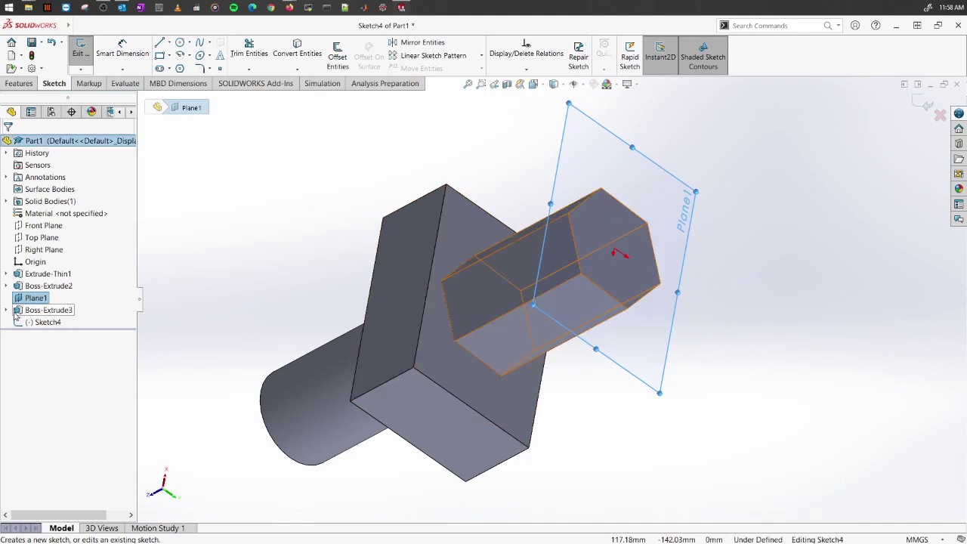
left_click(6, 311)
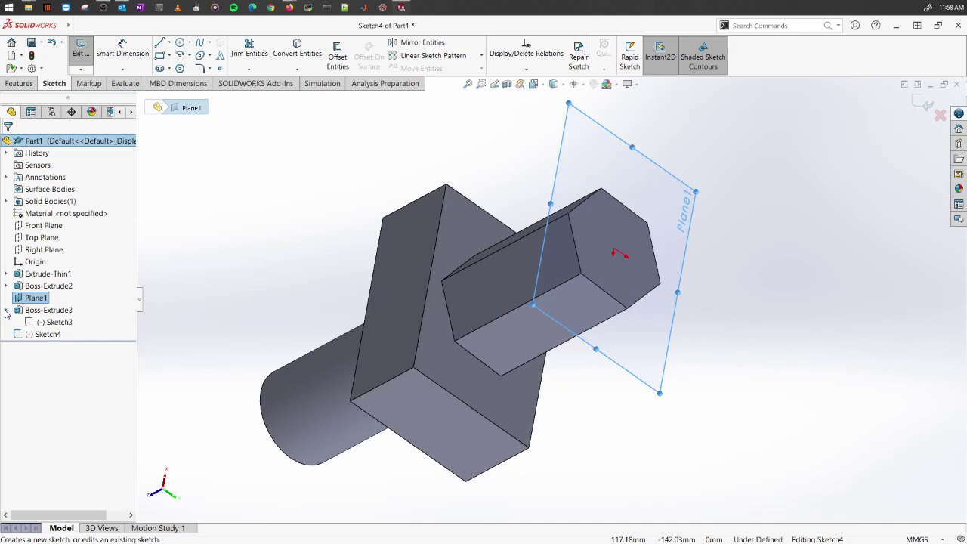
left_click(61, 324)
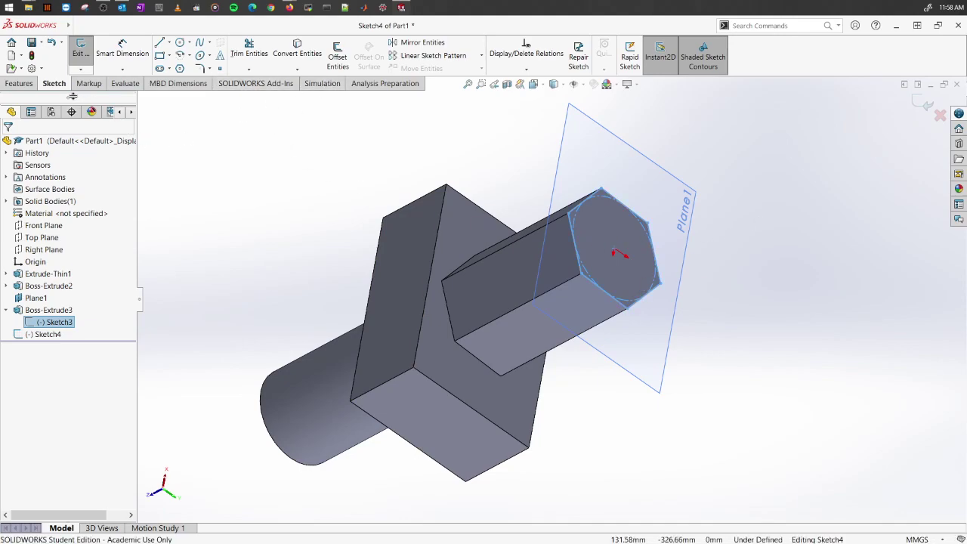
left_click(337, 60)
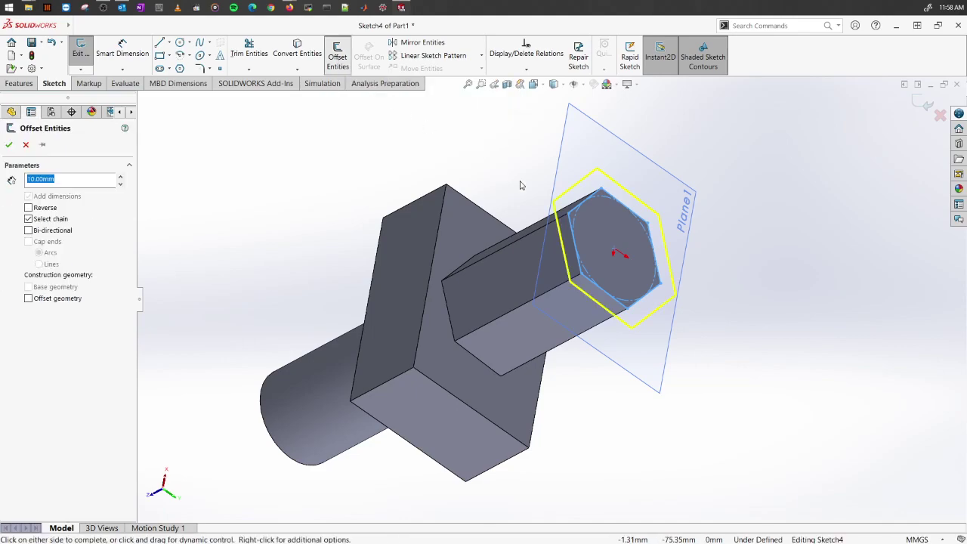
left_click(29, 207)
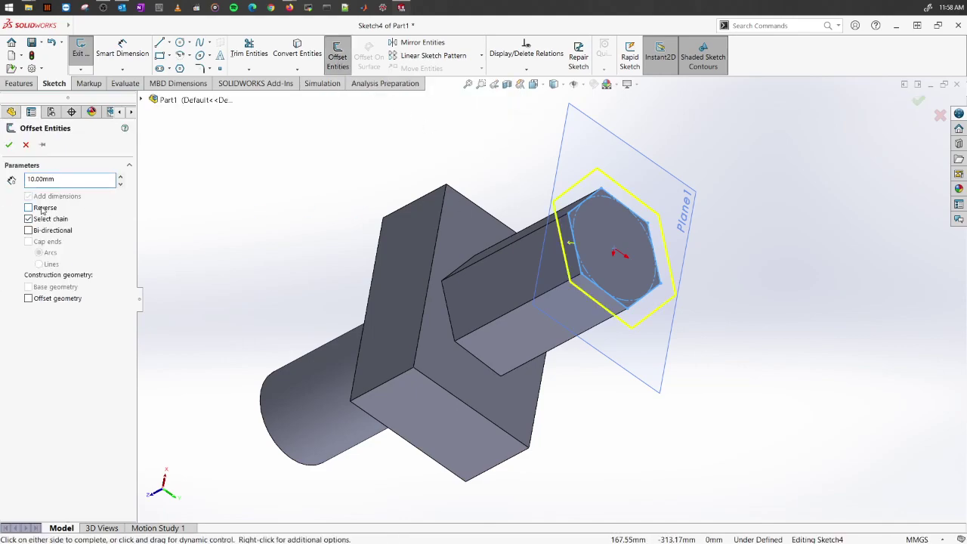
middle_click_drag(634, 277, 498, 266)
scroll(503, 264, "down", 3)
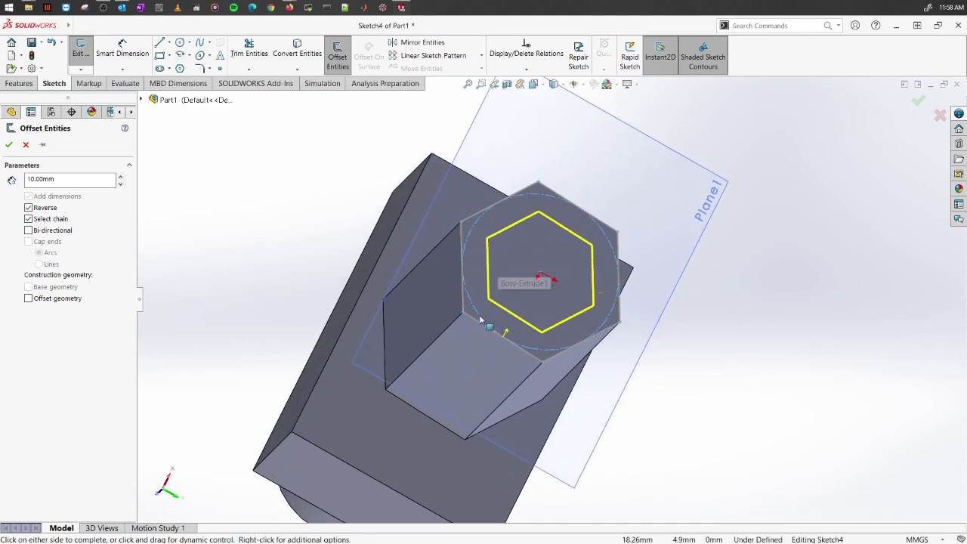
- Try a 15 mm inward offset of the hexagon and compare it with the opposite direction
double_click(99, 184)
type("15")
key("Return")
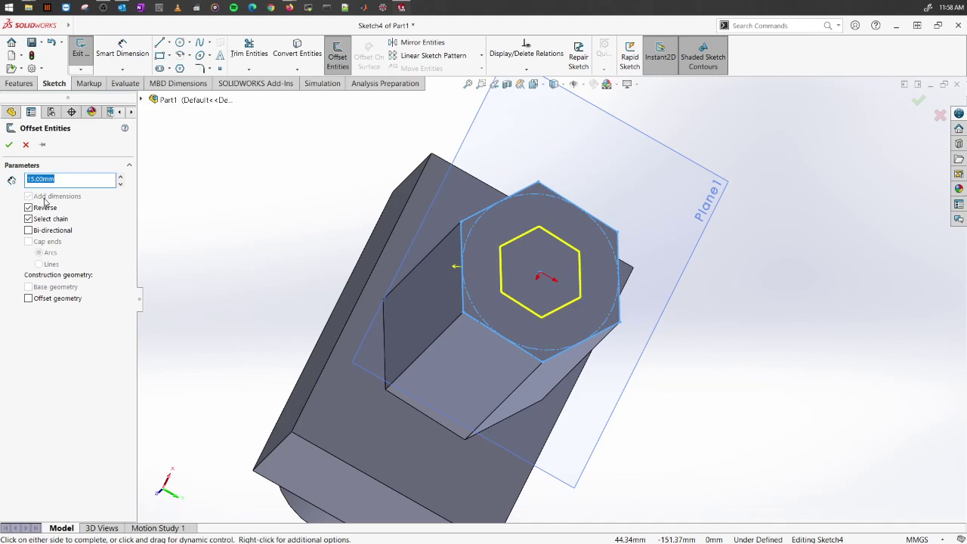
left_click(29, 208)
left_click(29, 207)
- Set the hexagon's inward offset distance to 5 mm and apply the offset
type("5")
key("Return")
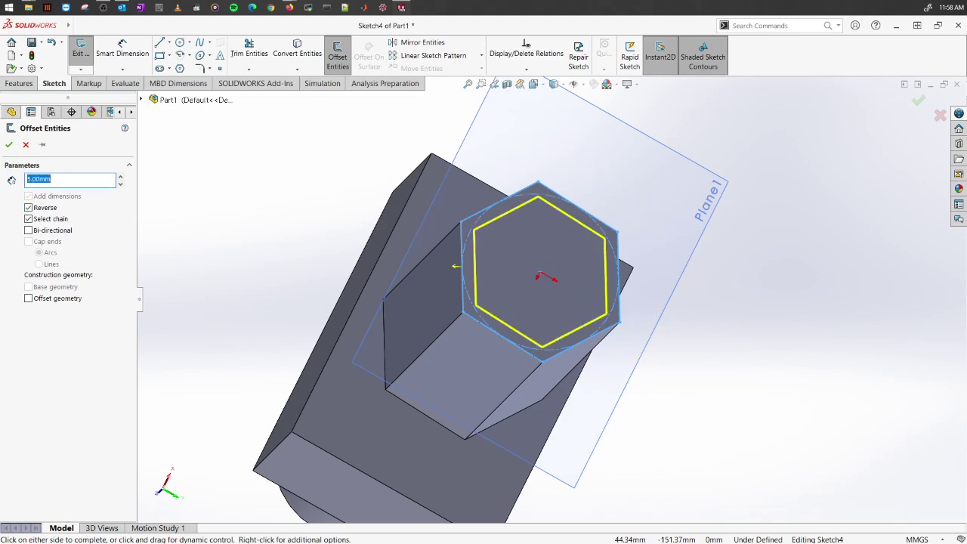
left_click(10, 145)
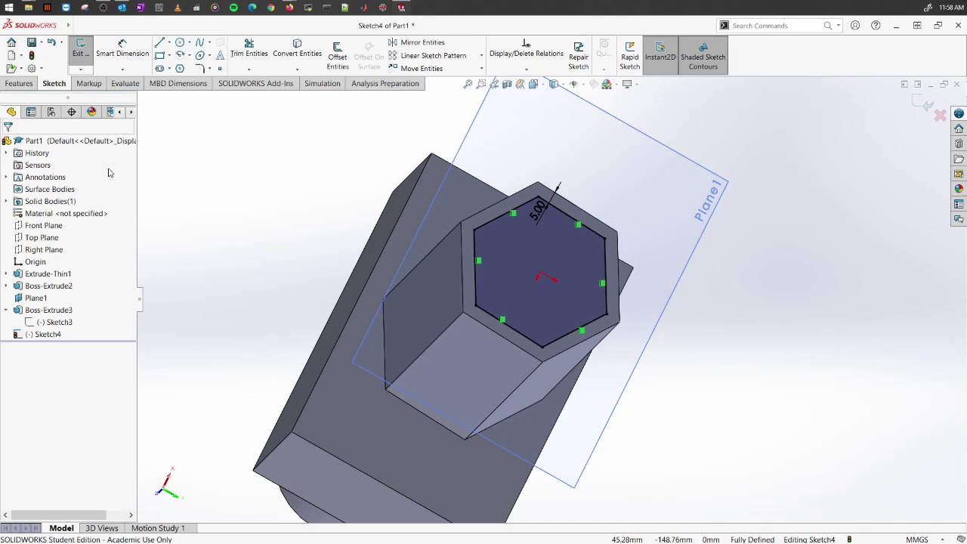
- Start an Extruded Cut from the inner hexagon sketch and test reversing its direction
middle_click_drag(529, 287, 604, 363)
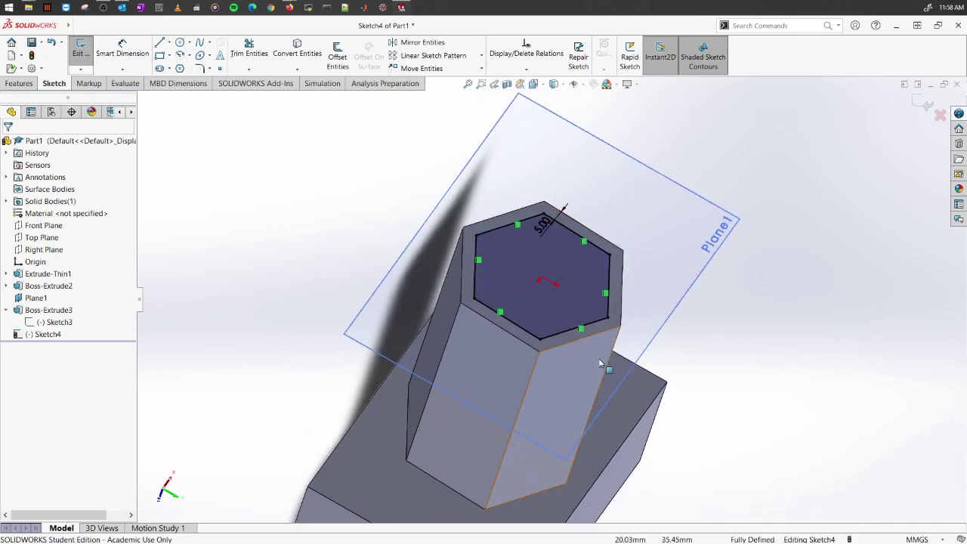
scroll(615, 442, "up", 5)
middle_click_drag(618, 424, 608, 355)
scroll(609, 355, "up", 3)
middle_click_drag(684, 371, 529, 287)
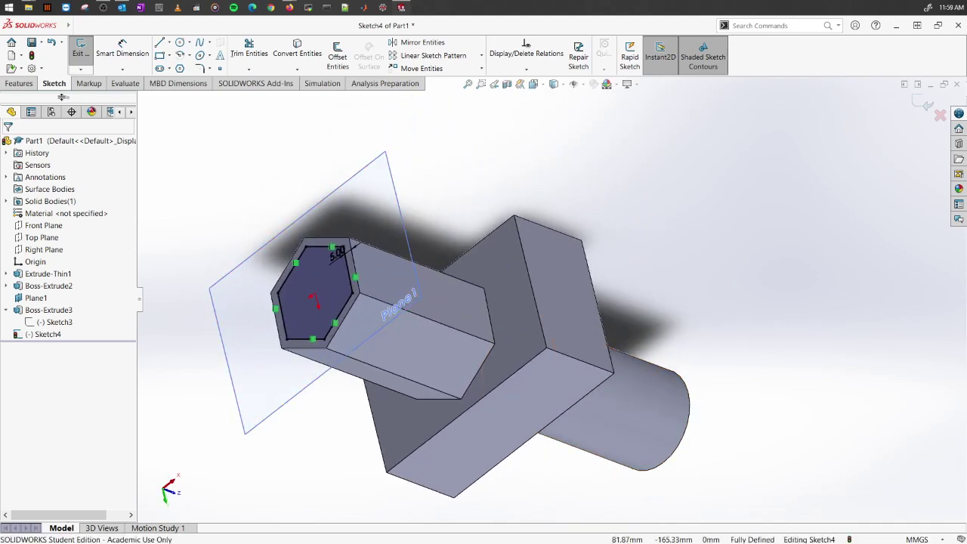
left_click(13, 85)
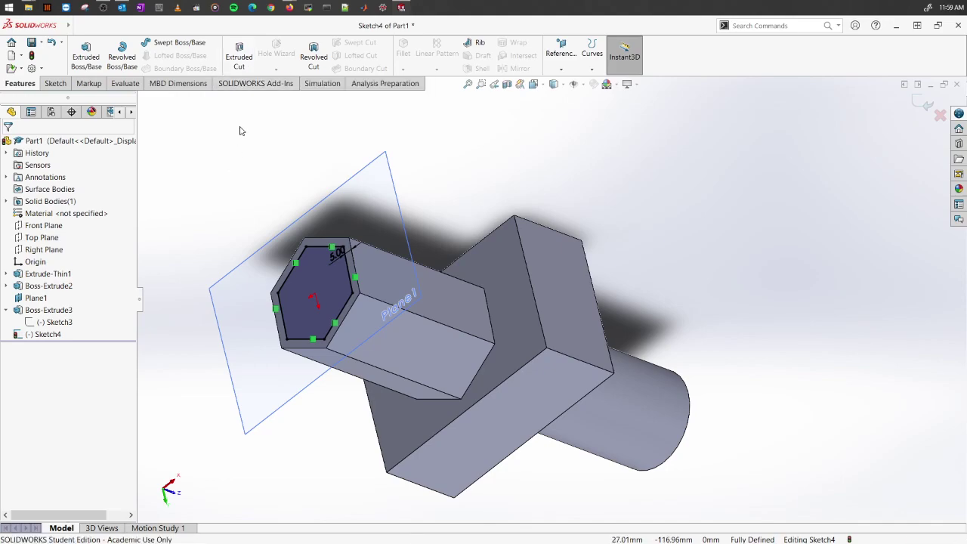
left_click(248, 63)
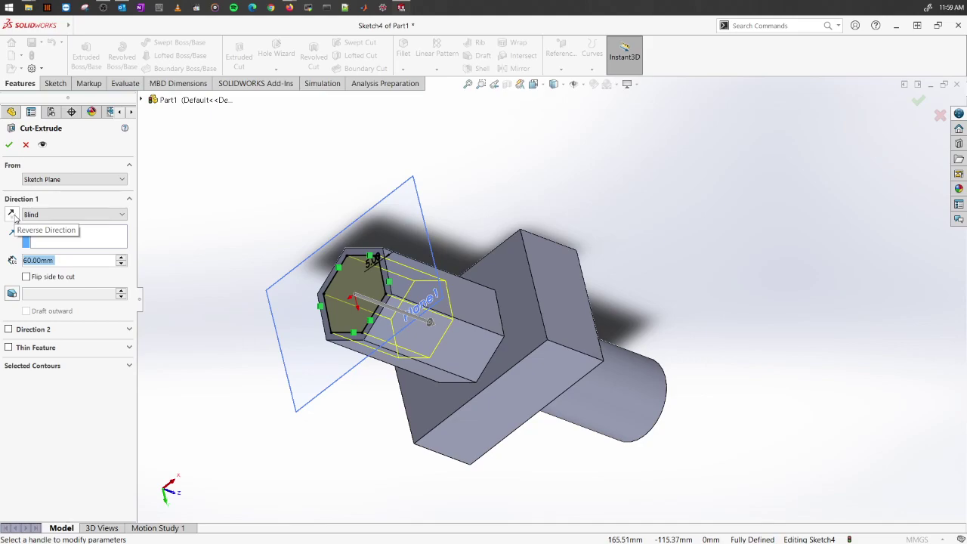
left_click(11, 215)
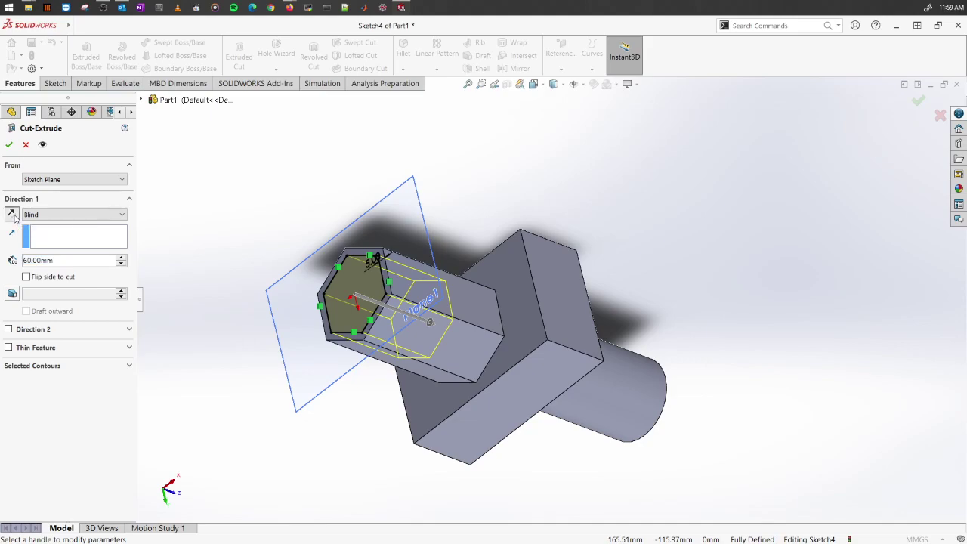
left_click(12, 214)
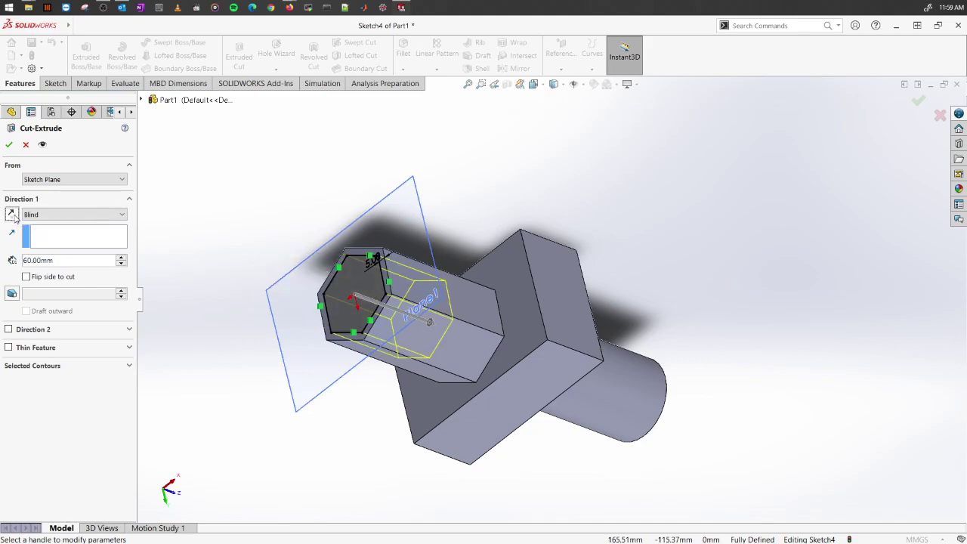
- Try the cut's end condition as Up To Surface using the rectangular block's face, and as Through All
left_click(97, 215)
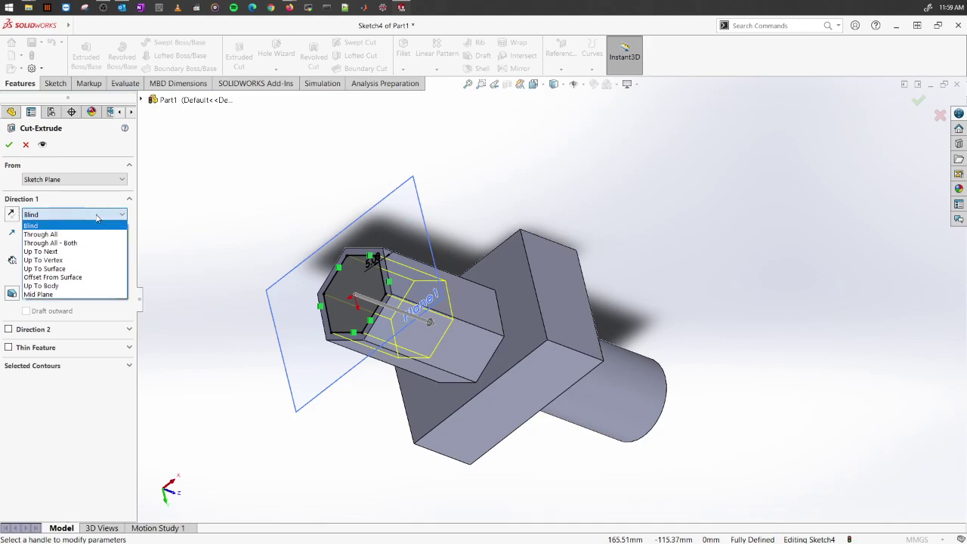
left_click(53, 269)
left_click(522, 299)
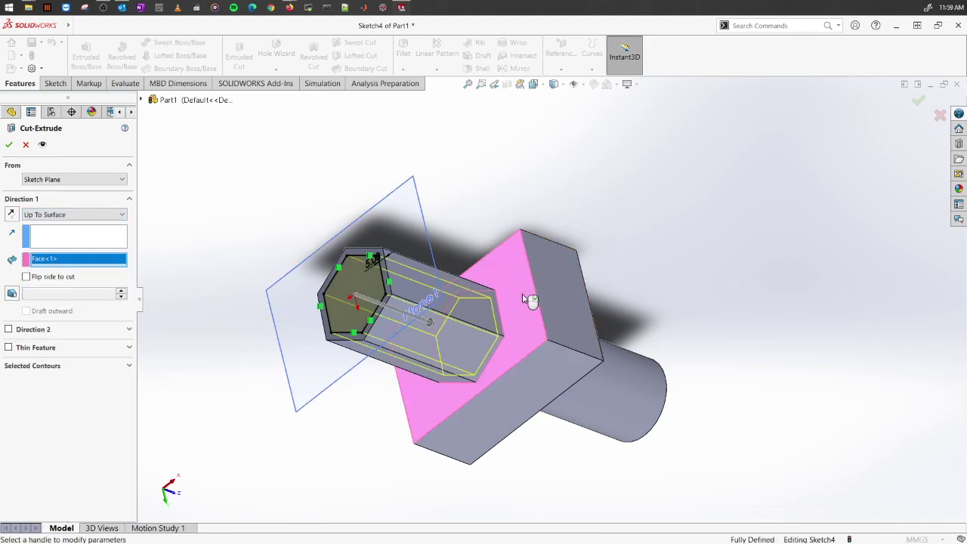
left_click(75, 215)
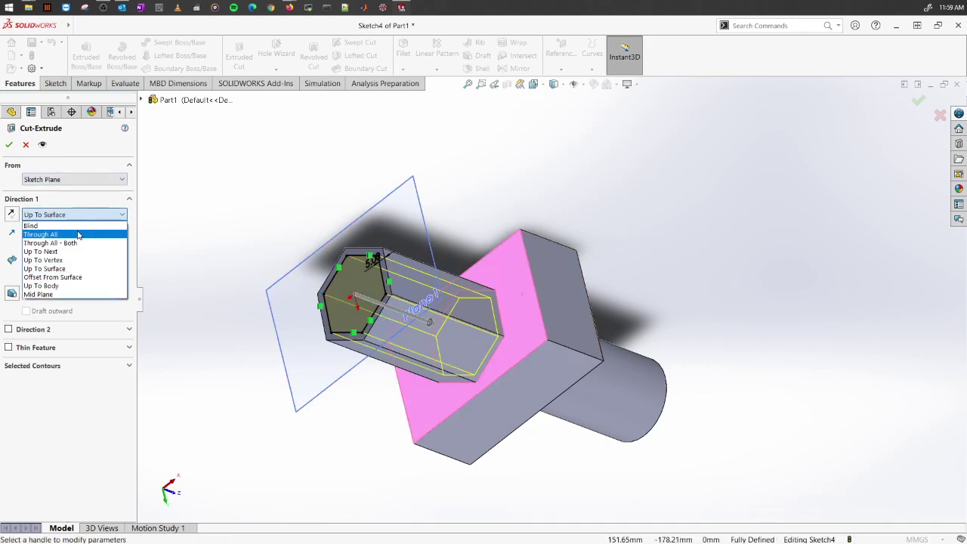
left_click(80, 231)
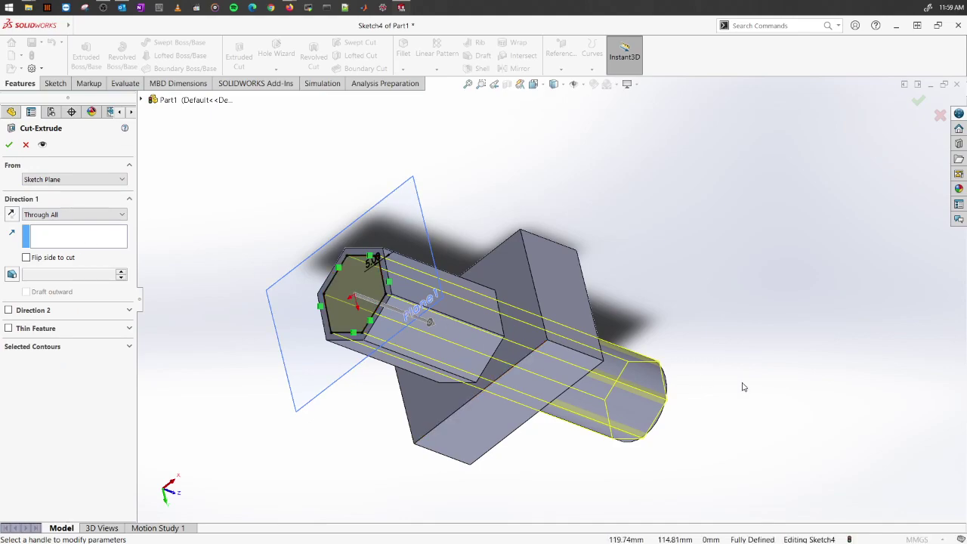
- Set the cut's end condition to Blind with a 60 mm depth and apply it to hollow the hexagonal boss
left_click(80, 215)
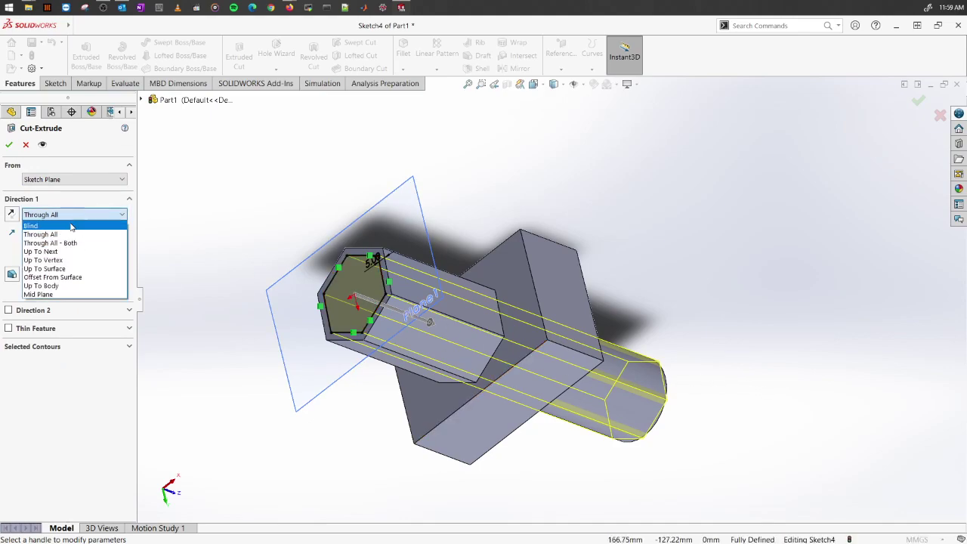
left_click(71, 221)
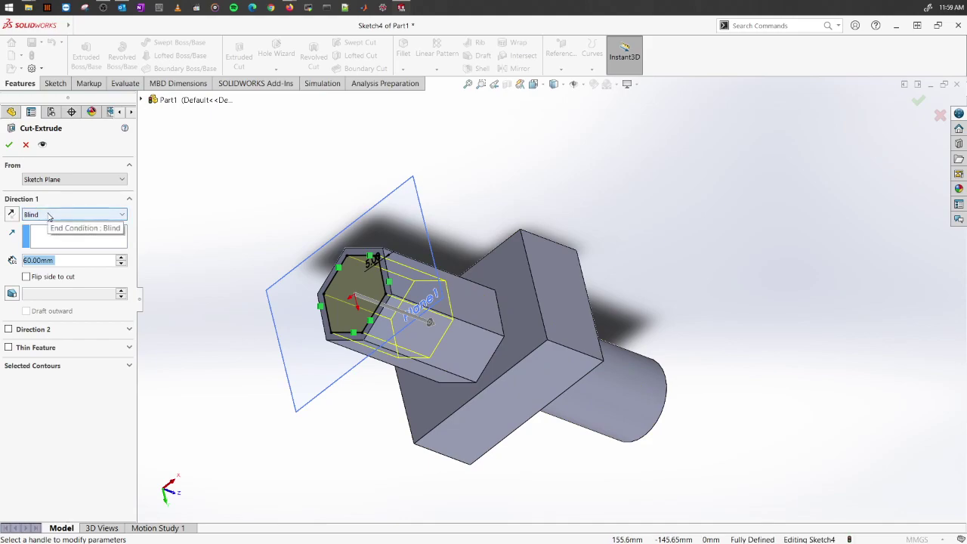
middle_click_drag(447, 226, 404, 263)
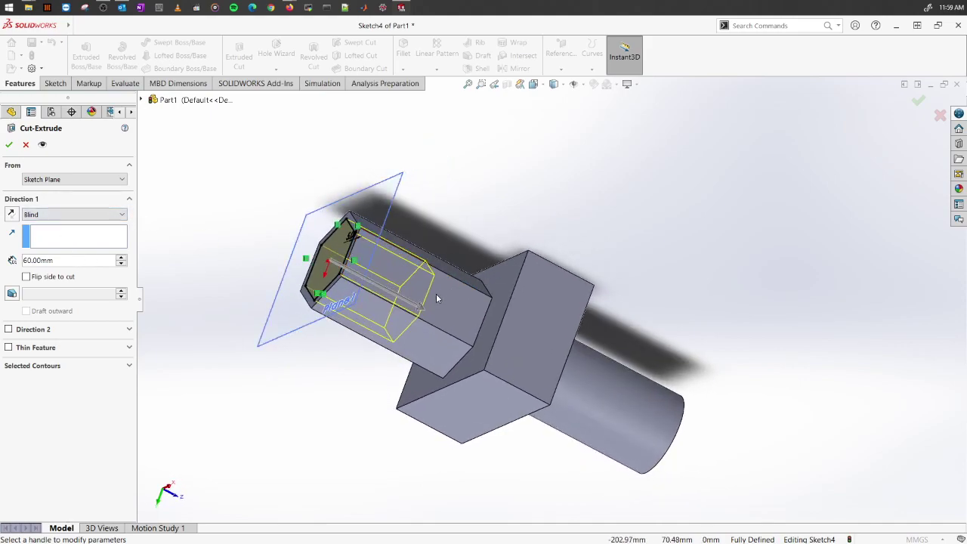
mouse_move(436, 299)
middle_mouse_down()
mouse_move(495, 305)
mouse_move(530, 192)
middle_mouse_up()
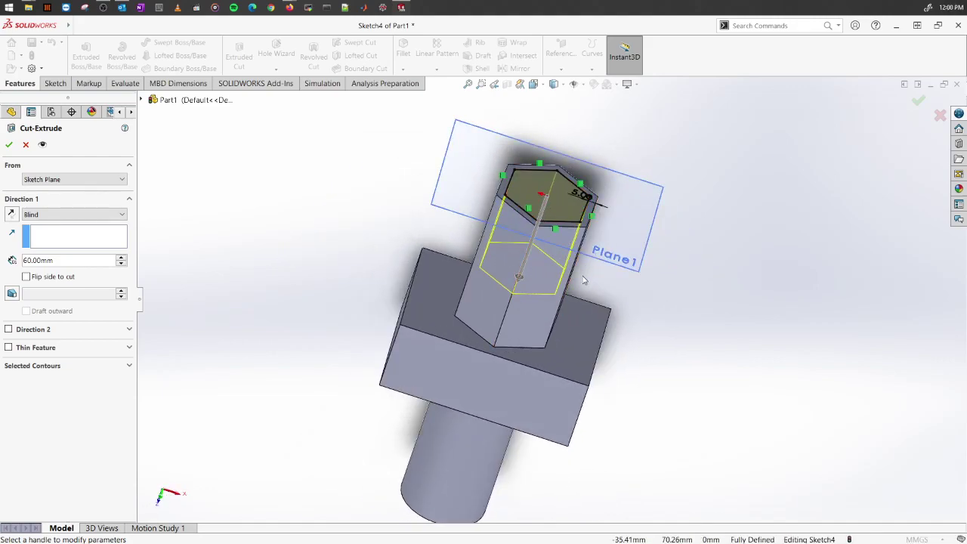
middle_click_drag(583, 280, 514, 223)
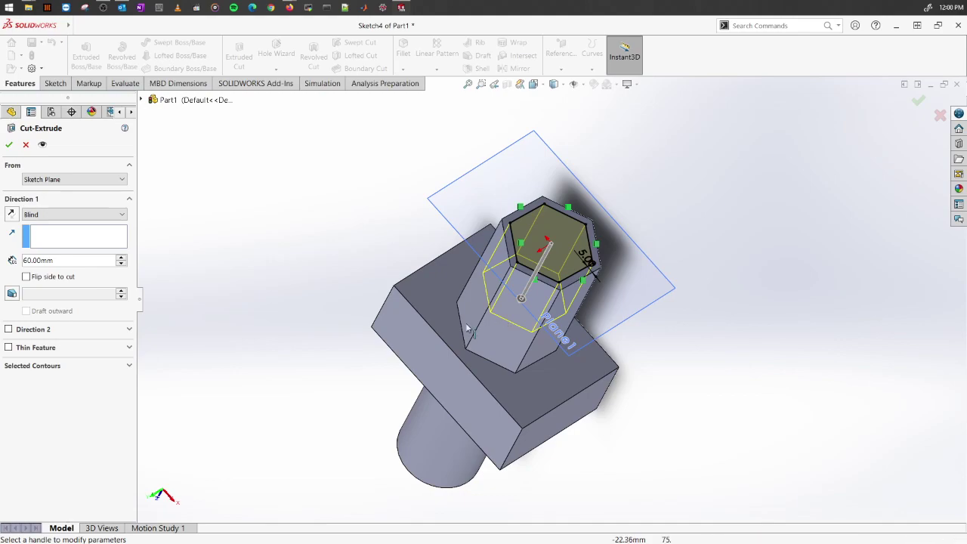
middle_click_drag(474, 274, 99, 181)
left_click(15, 145)
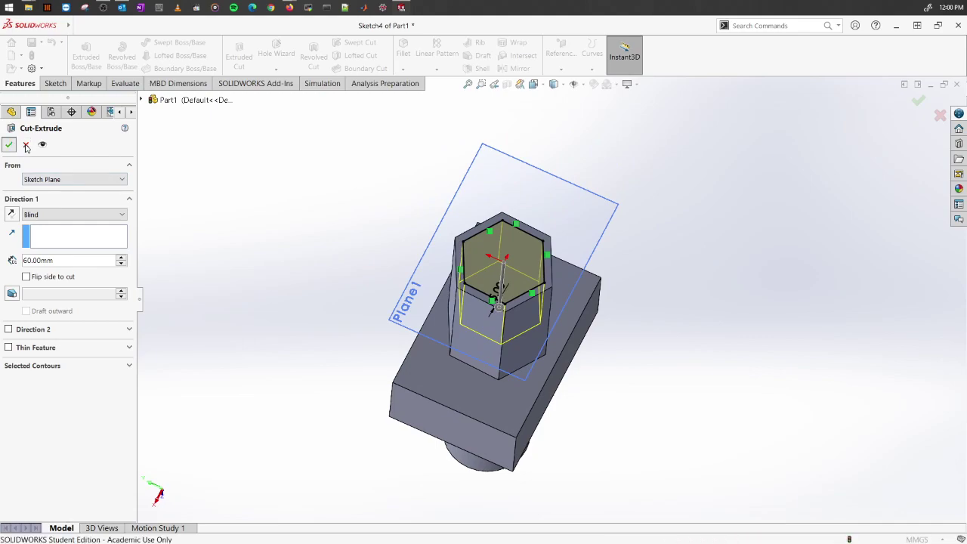
mouse_move(393, 287)
middle_mouse_down()
mouse_move(384, 378)
mouse_move(447, 305)
mouse_move(405, 278)
middle_mouse_up()
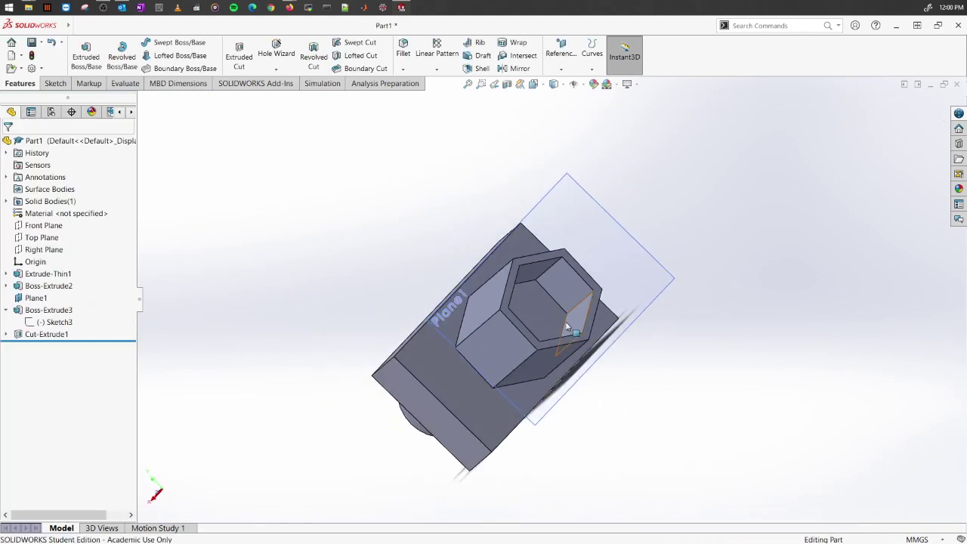
middle_click_drag(565, 291, 503, 229)
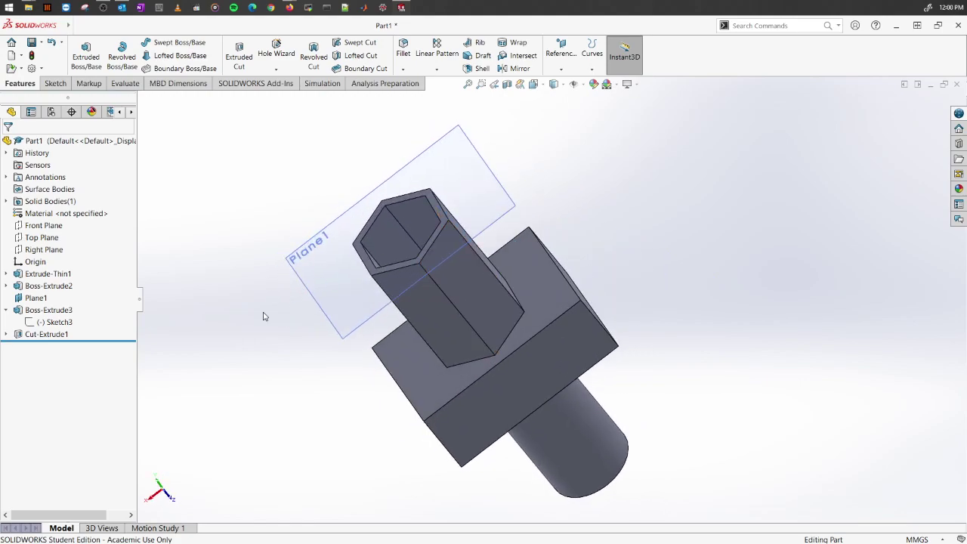
middle_click_drag(264, 349, 246, 286)
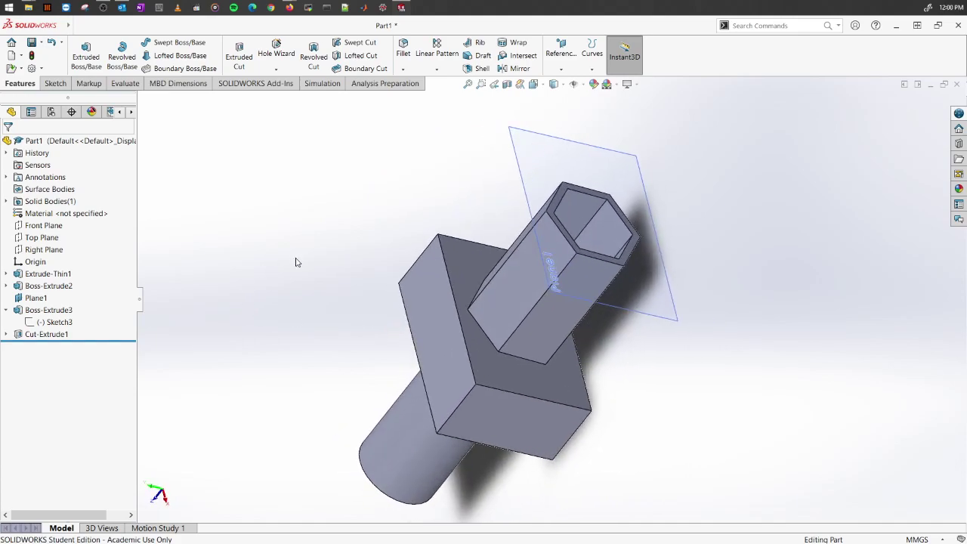
middle_click_drag(296, 263, 544, 165)
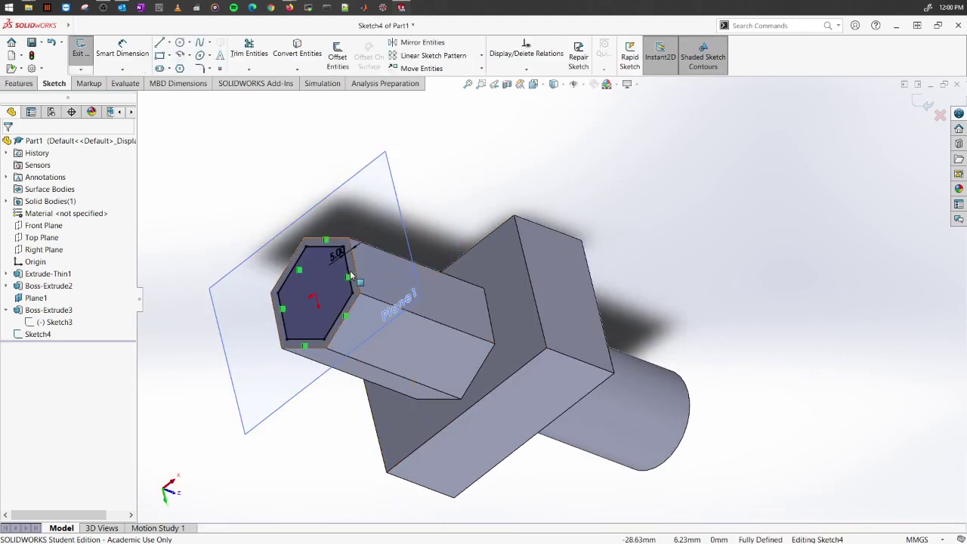
- Extrude-cut the inner hexagon sketch Blind 60 mm with Flip side to cut, removing the boss material outside the sketch
left_click(19, 83)
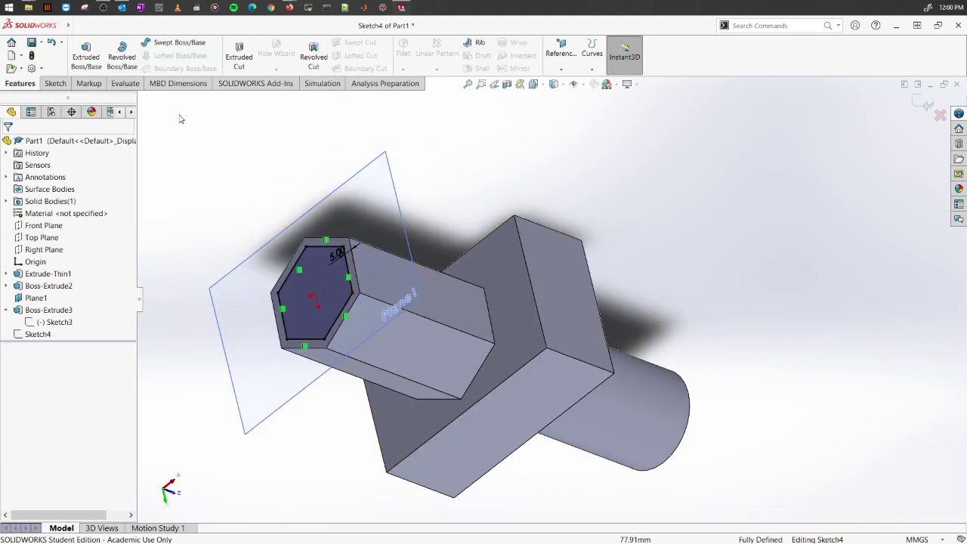
left_click(246, 69)
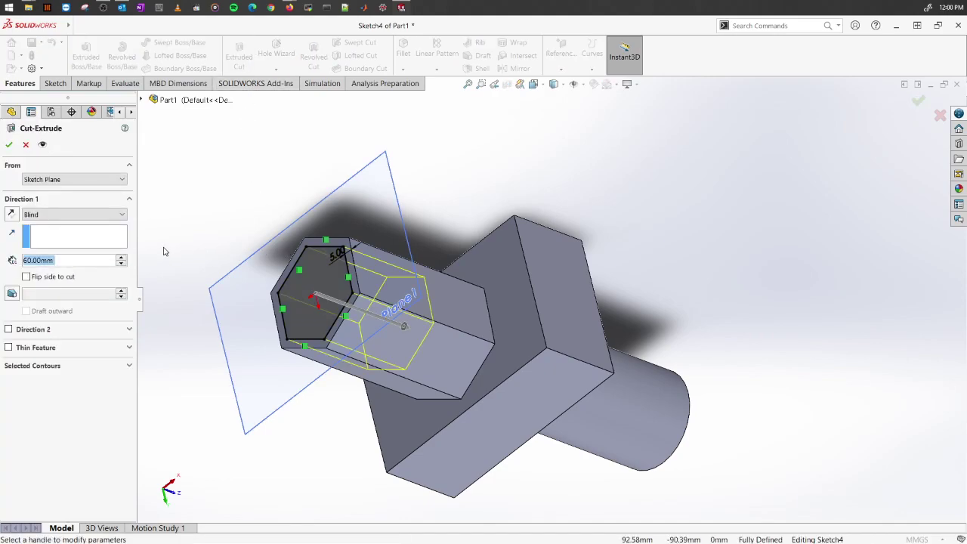
mouse_move(194, 270)
middle_mouse_down()
mouse_move(232, 222)
mouse_move(194, 181)
mouse_move(204, 220)
middle_mouse_up()
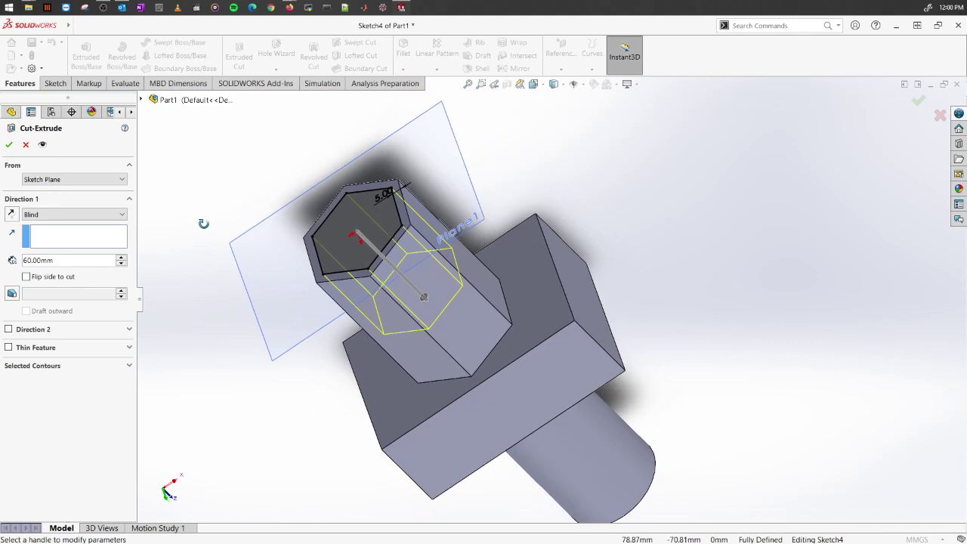
left_click(27, 278)
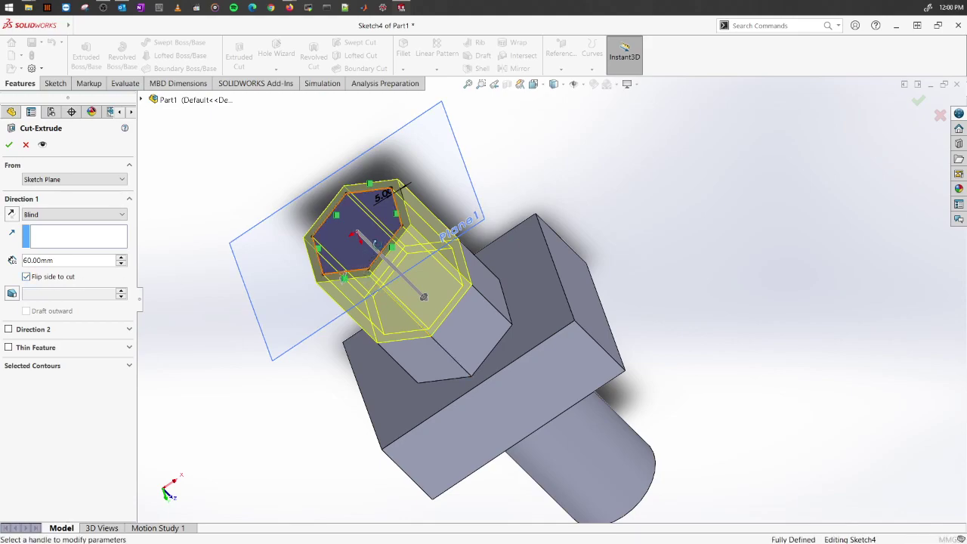
middle_click_drag(389, 281, 463, 289)
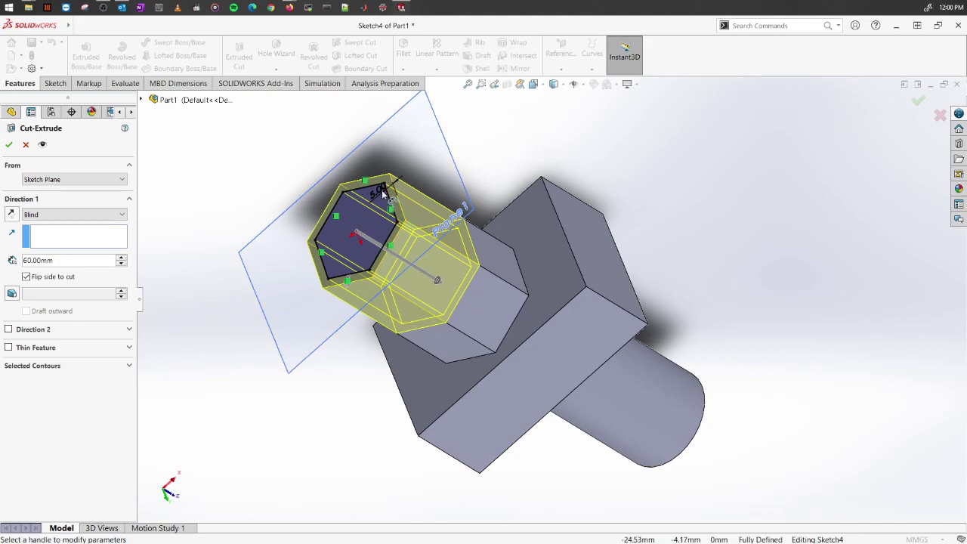
left_click(9, 145)
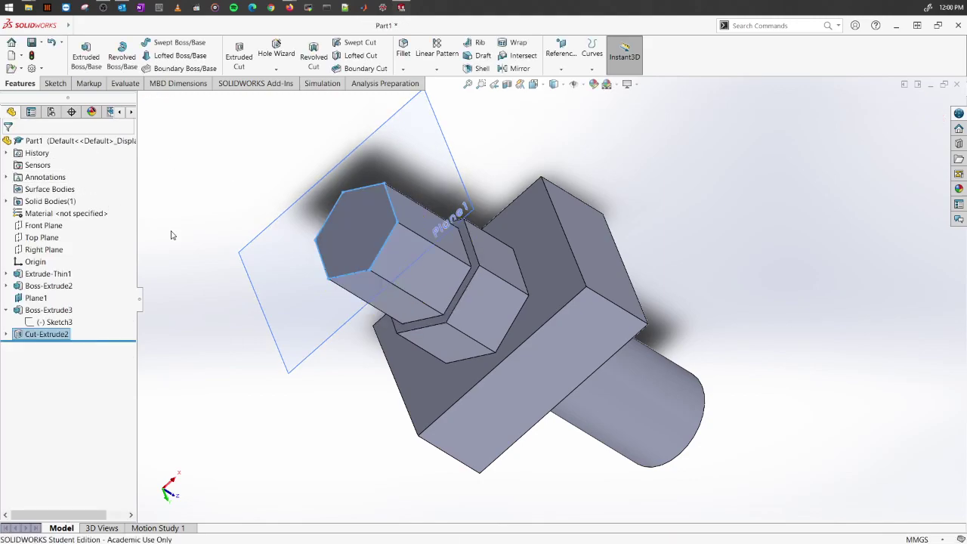
- Inspect the flipped-side cut from several angles and undo it
middle_click_drag(331, 239, 453, 355)
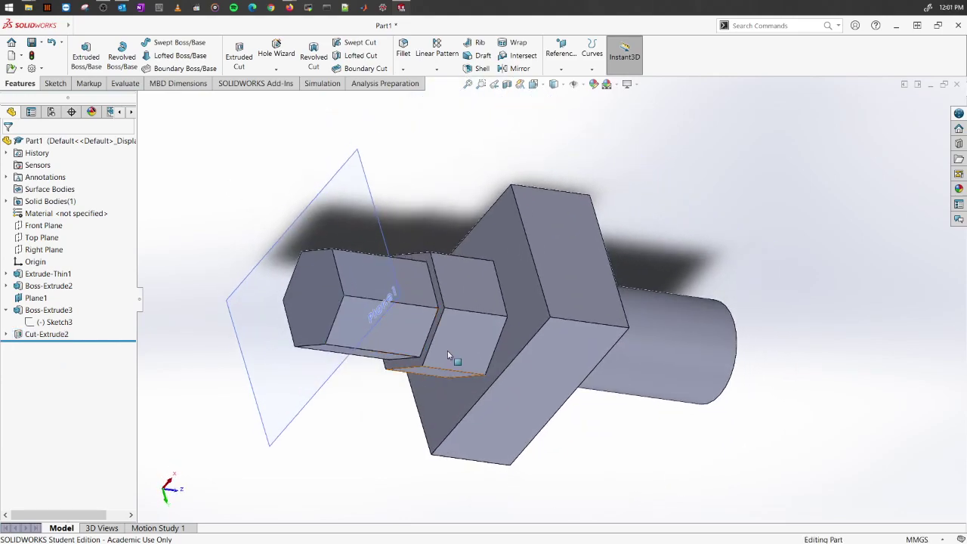
middle_click_drag(417, 289, 579, 303)
key("ctrl+z")
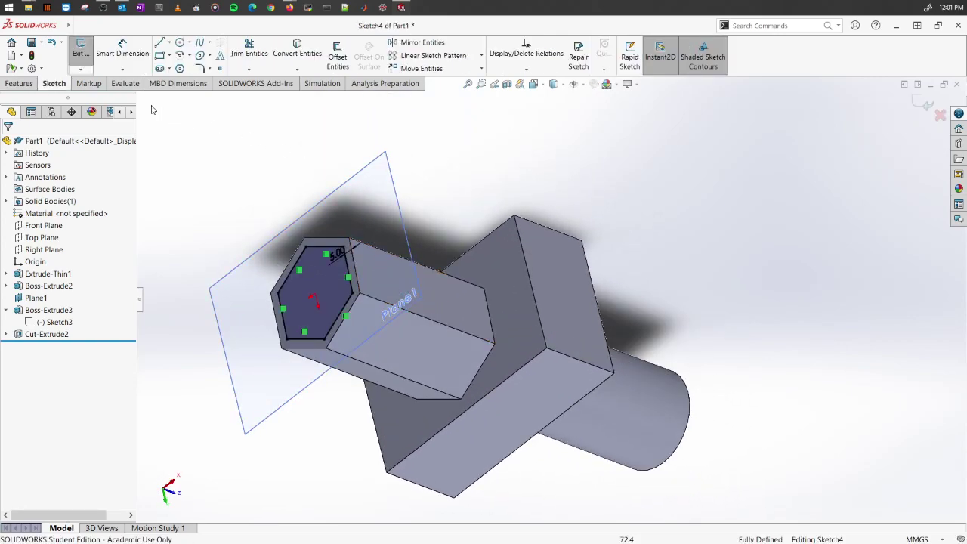
- Start an Extruded Cut from the inner hexagon sketch and try draft angles of 5 and 10 degrees
left_click(20, 84)
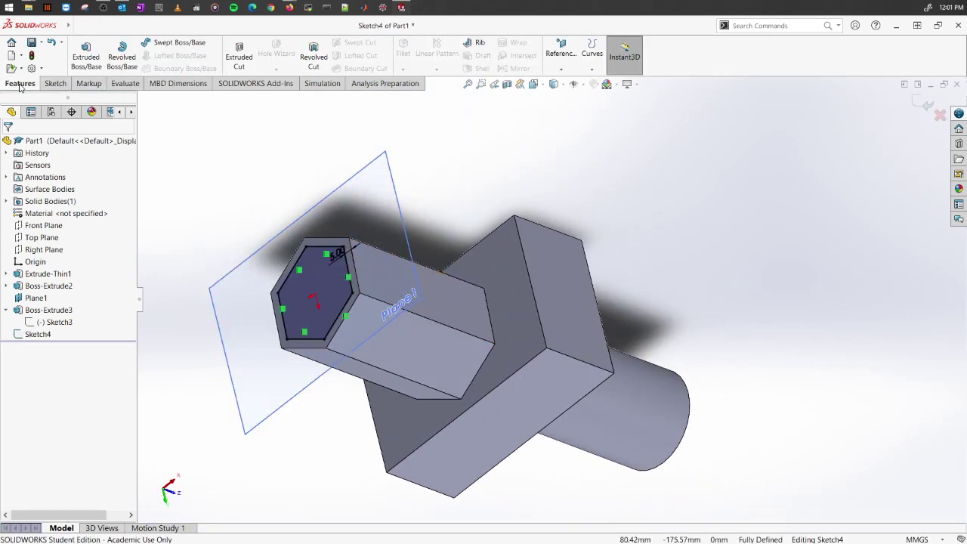
left_click(245, 62)
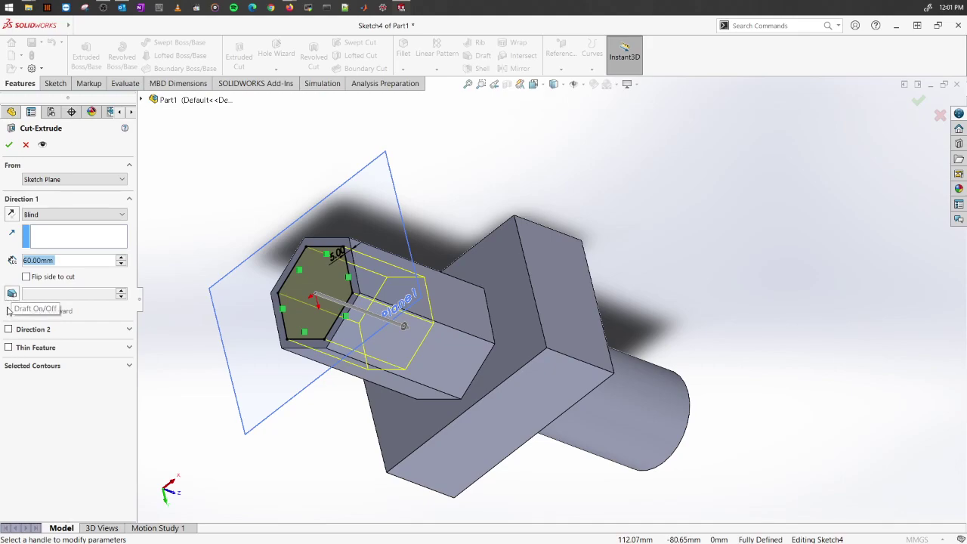
left_click(11, 294)
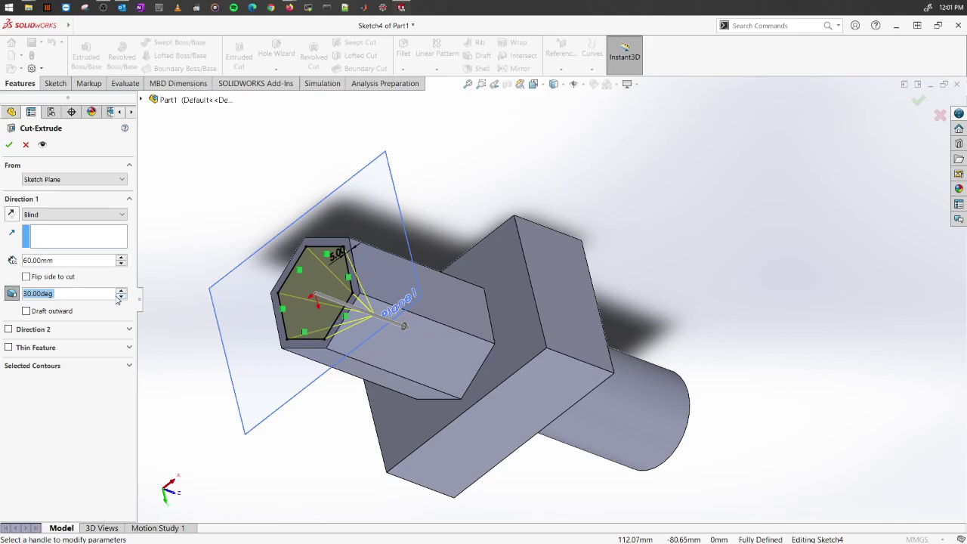
type("5")
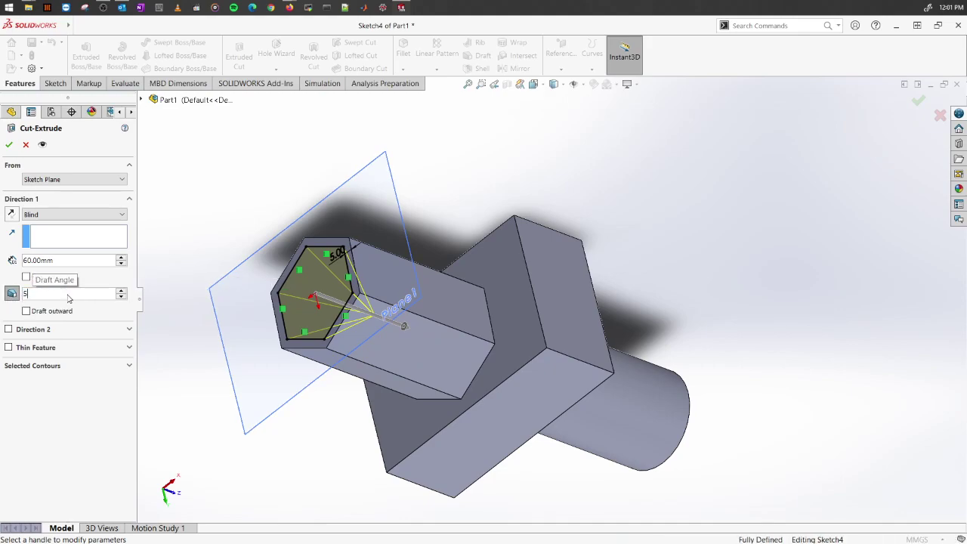
key("Return")
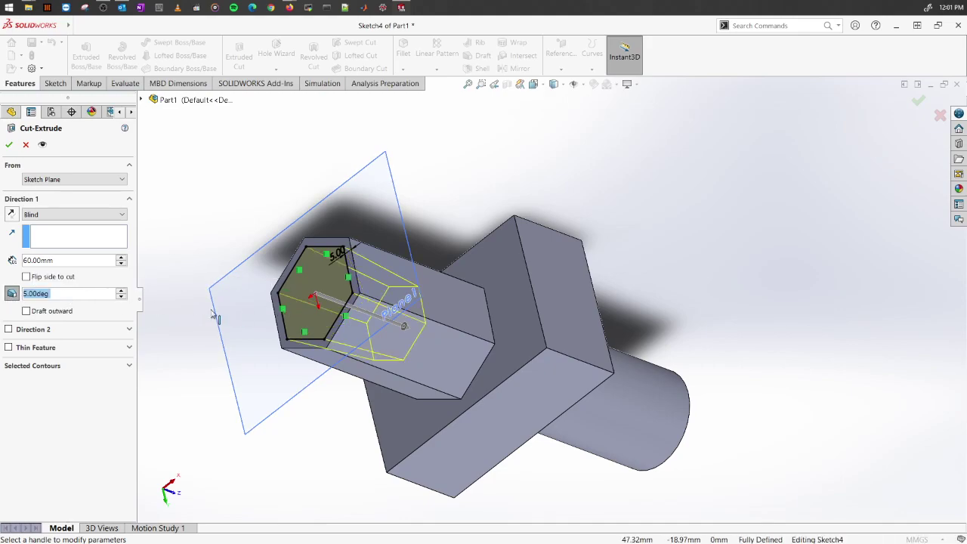
type("10")
key("Return")
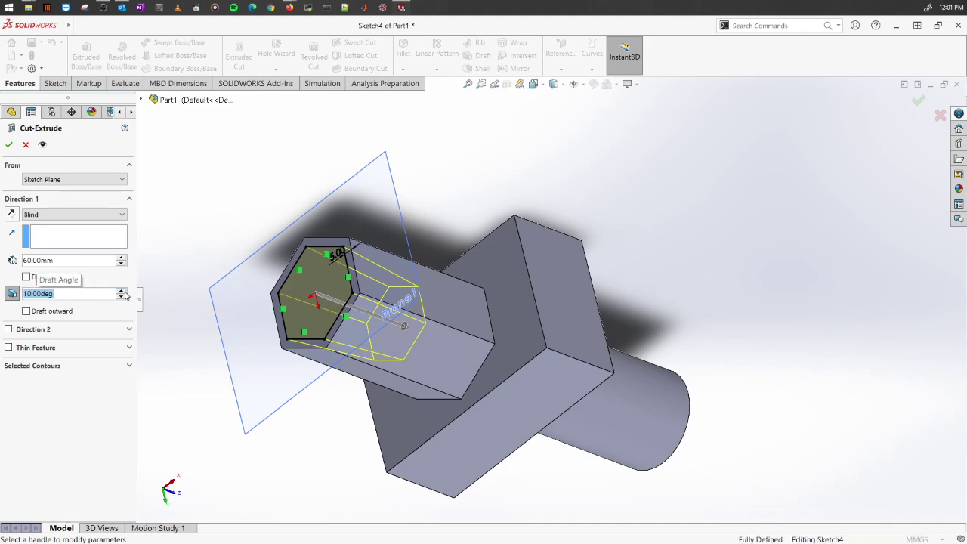
- Preview the cut's 10-degree draft with Draft outward enabled, and switch both the outward option and the draft off
middle_click_drag(453, 219, 243, 257)
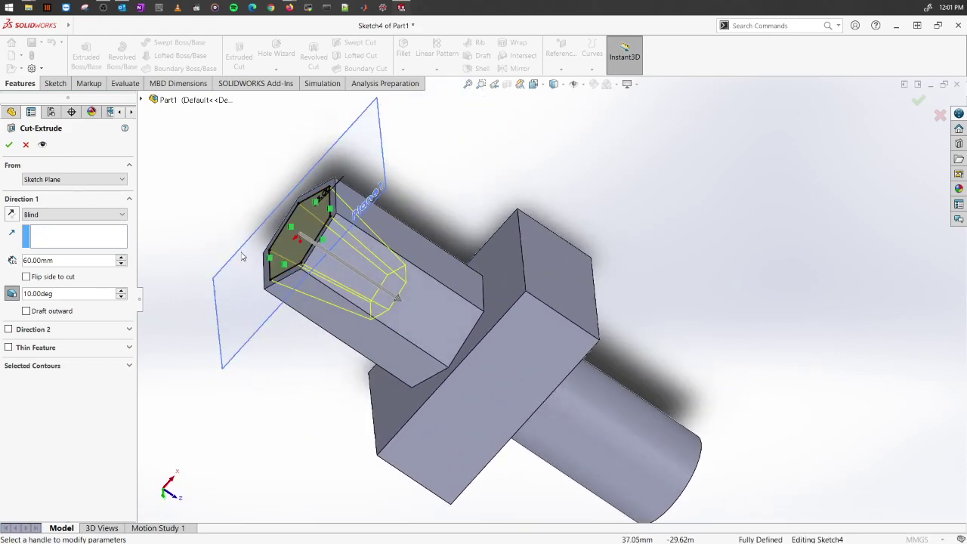
left_click(26, 310)
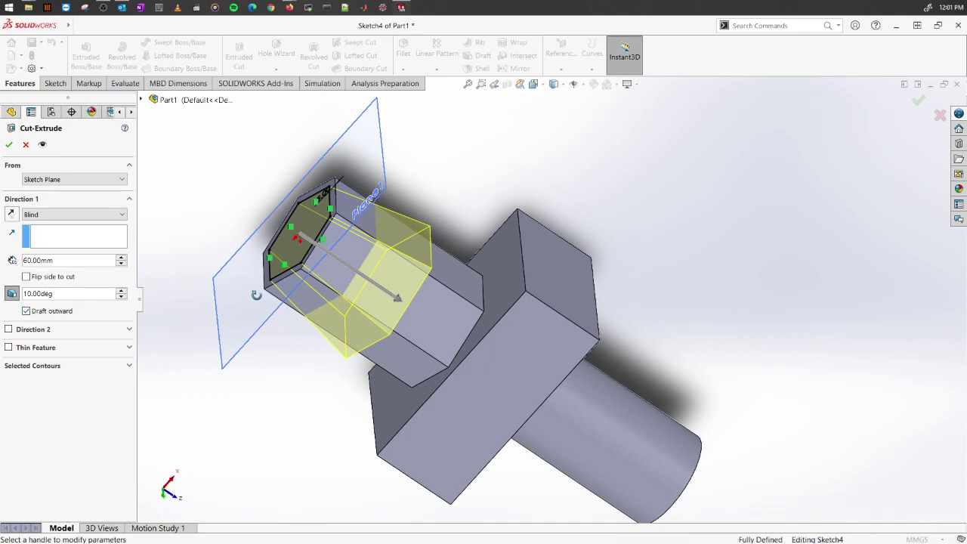
middle_click_drag(256, 295, 365, 239)
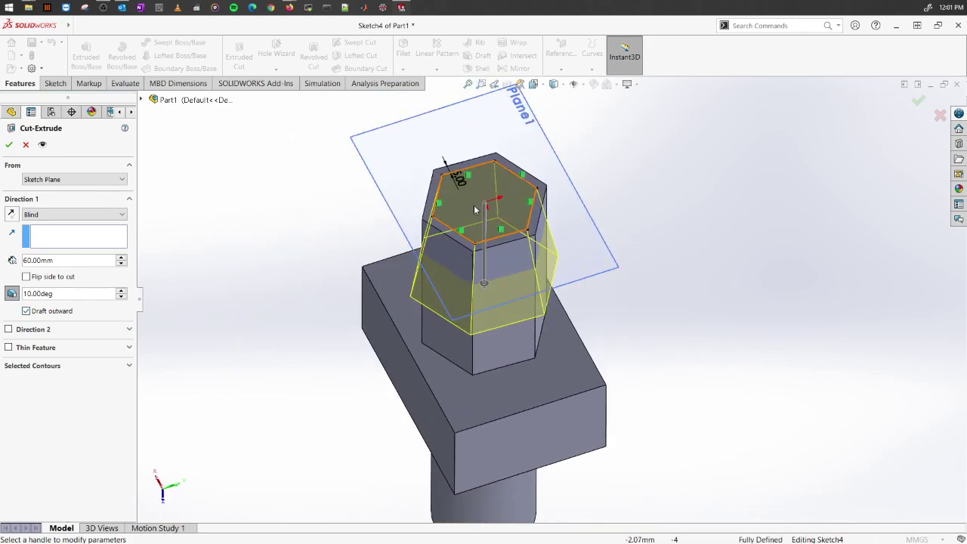
mouse_move(415, 303)
middle_mouse_down()
mouse_move(429, 278)
mouse_move(395, 305)
mouse_move(398, 295)
mouse_move(434, 383)
mouse_move(412, 357)
mouse_move(465, 339)
mouse_move(476, 325)
middle_mouse_up()
scroll(497, 280, "up", 3)
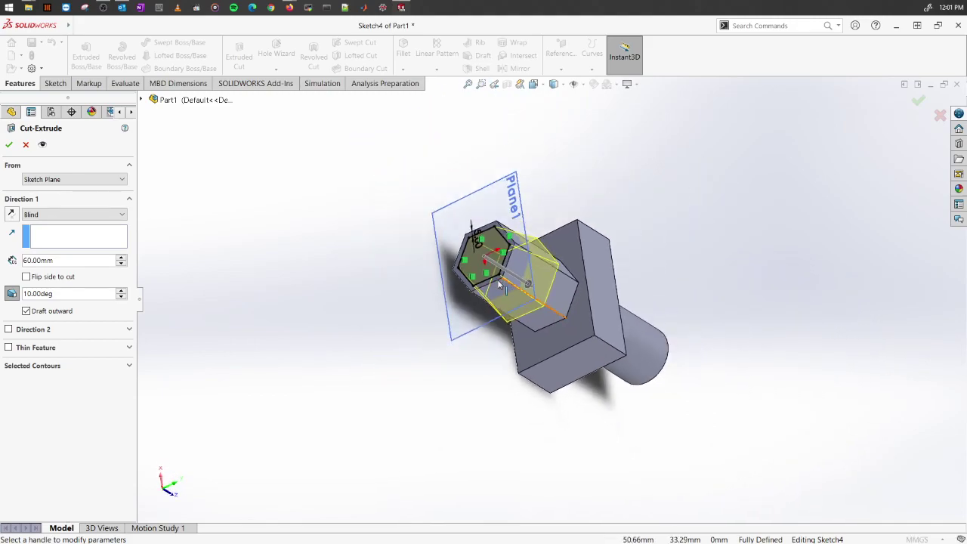
scroll(540, 268, "down", 3)
middle_click_drag(543, 270, 245, 282)
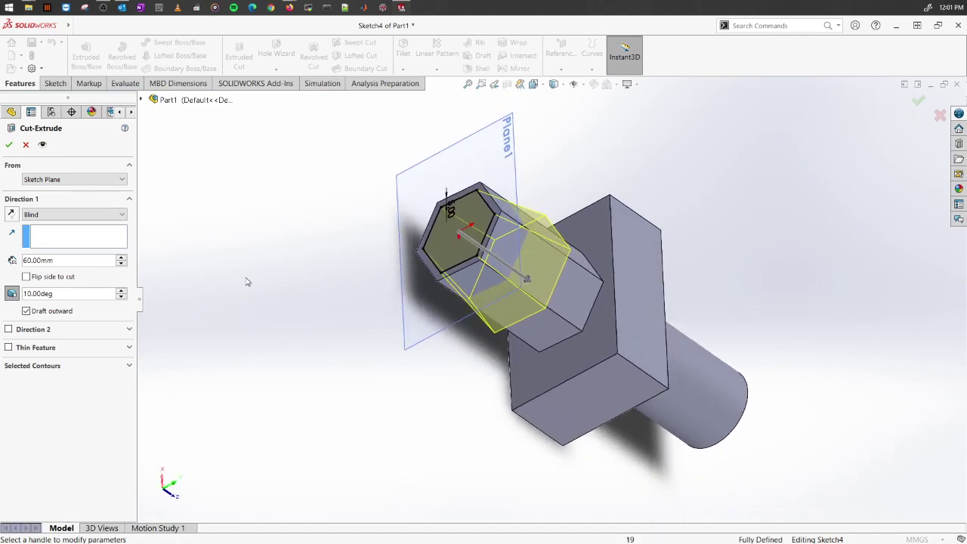
left_click(27, 312)
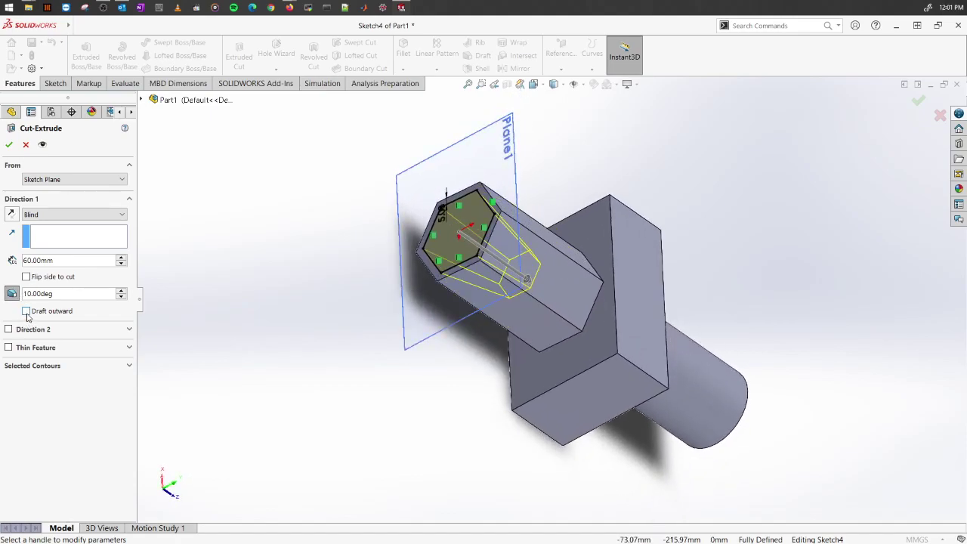
left_click(13, 295)
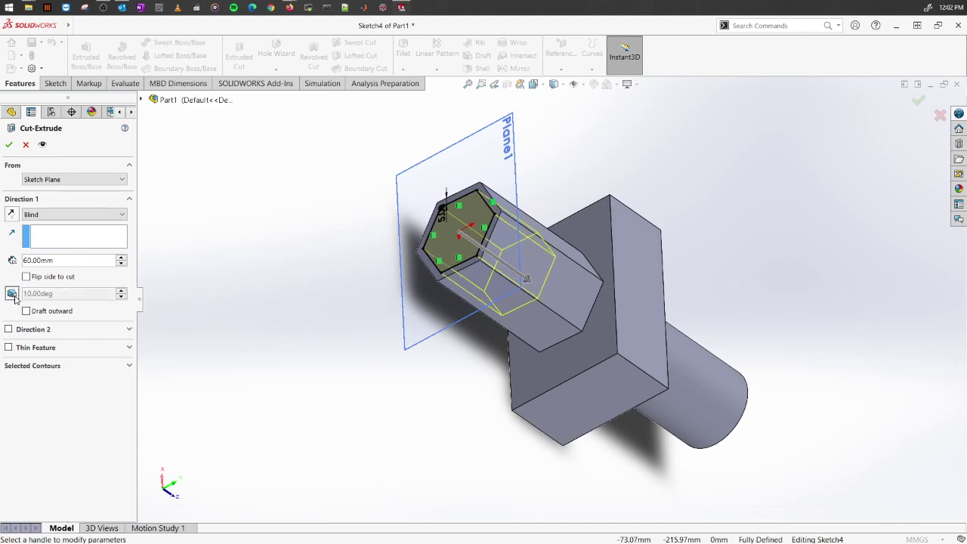
- Enable Thin Feature for the hexagon cut in One-Direction with a 2 mm thickness and examine its preview
left_click(130, 348)
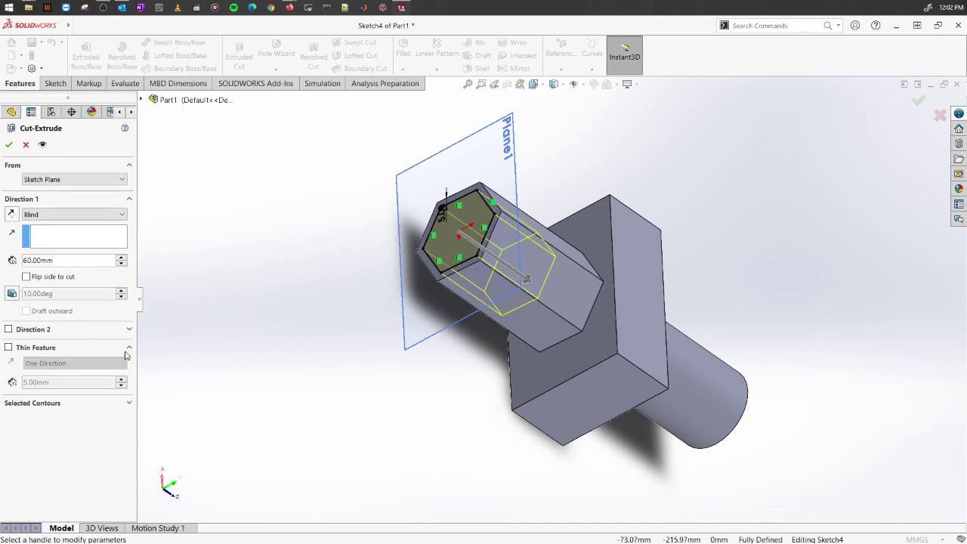
left_click(8, 348)
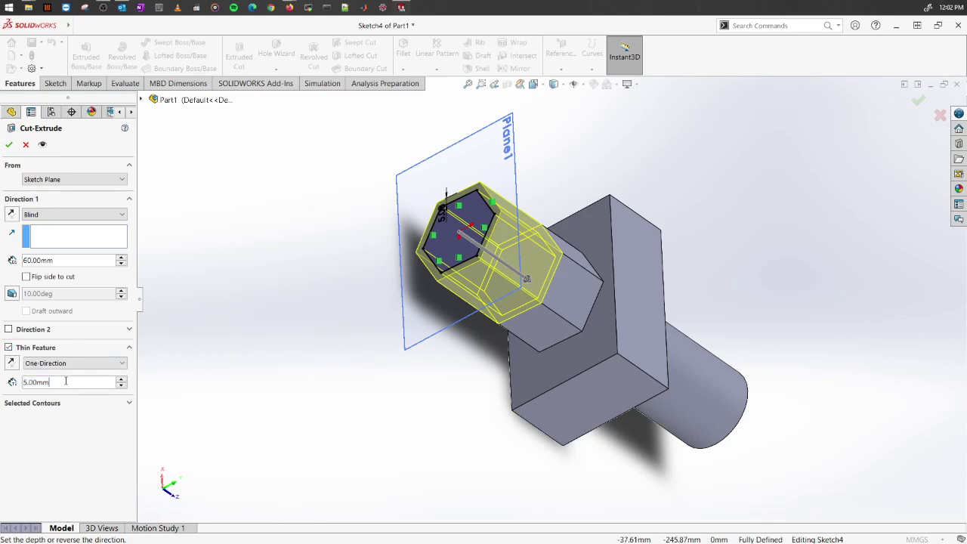
type("2")
key("Return")
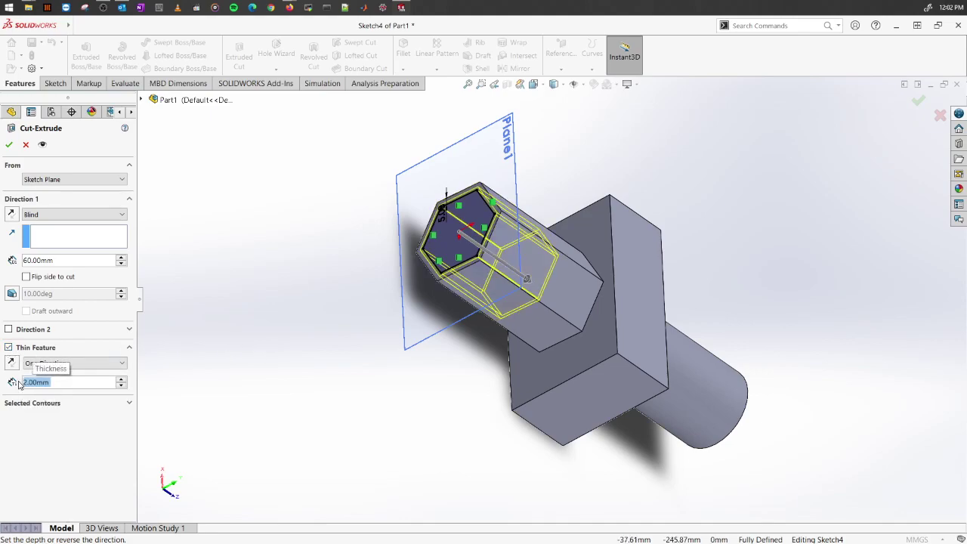
middle_click_drag(265, 388, 324, 386)
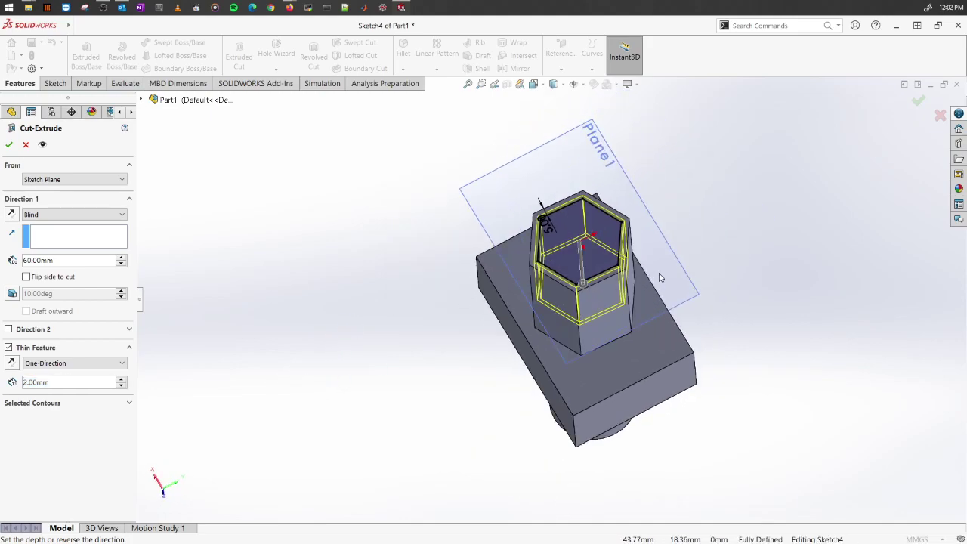
scroll(630, 287, "down", 4)
middle_click_drag(631, 286, 567, 338)
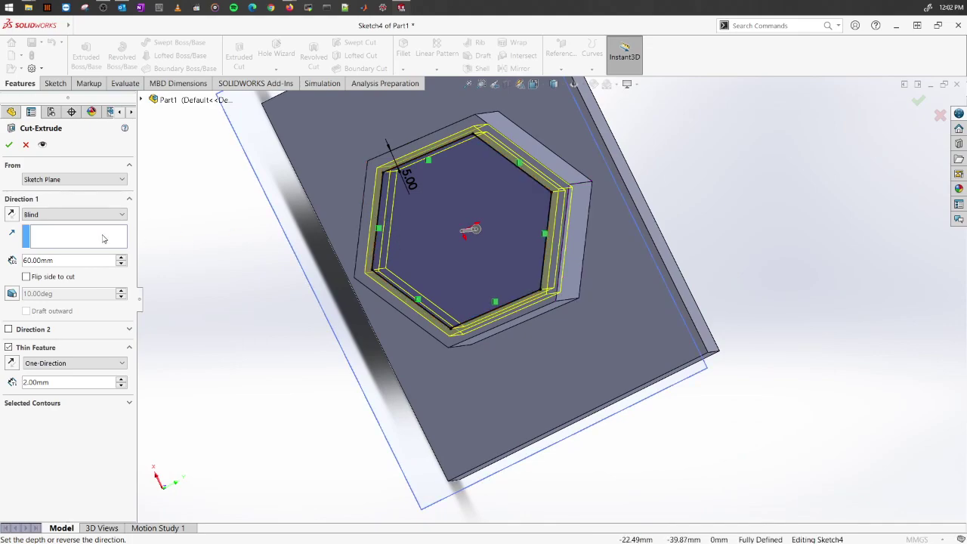
- Cancel and restart the Extruded Cut, and apply it as a 60 mm deep, 2 mm thick thin feature
left_click(25, 145)
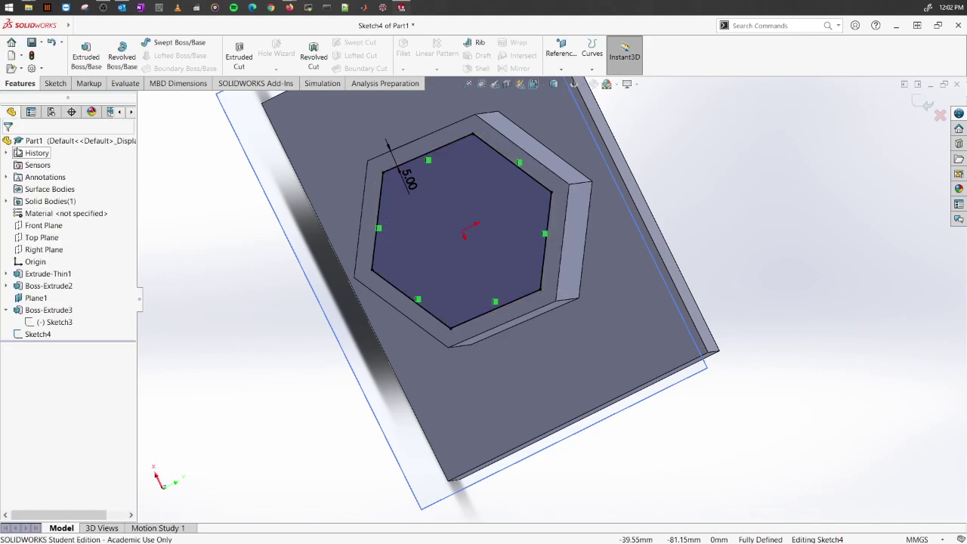
left_click(238, 58)
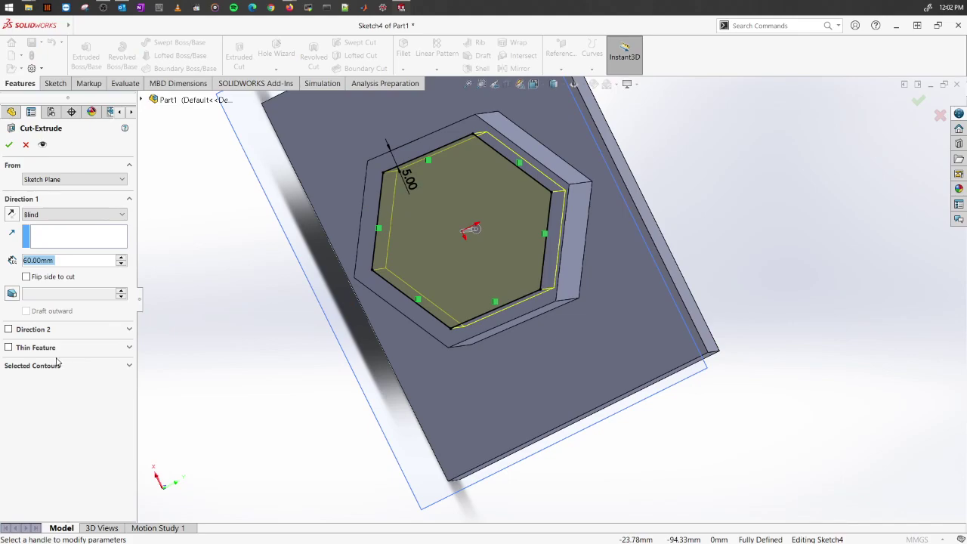
left_click(11, 349)
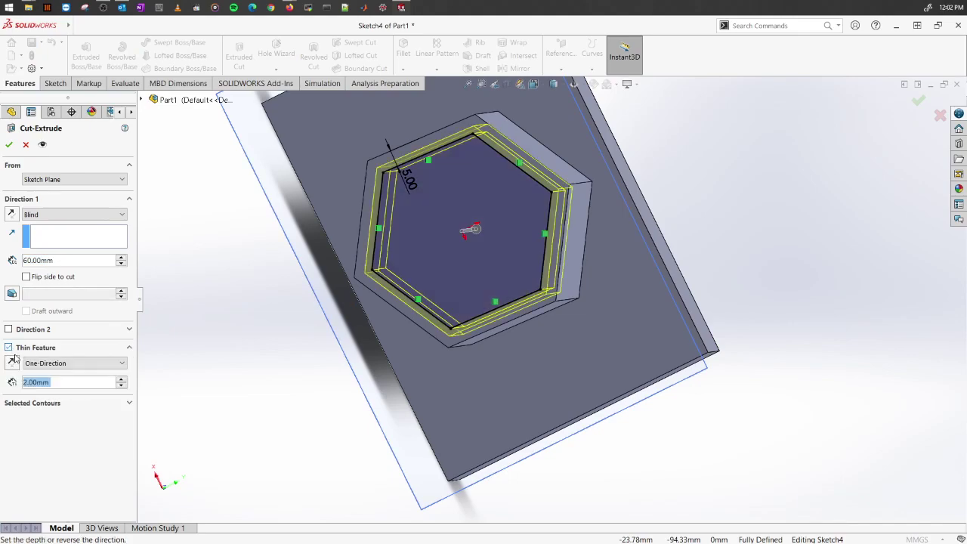
left_click(9, 145)
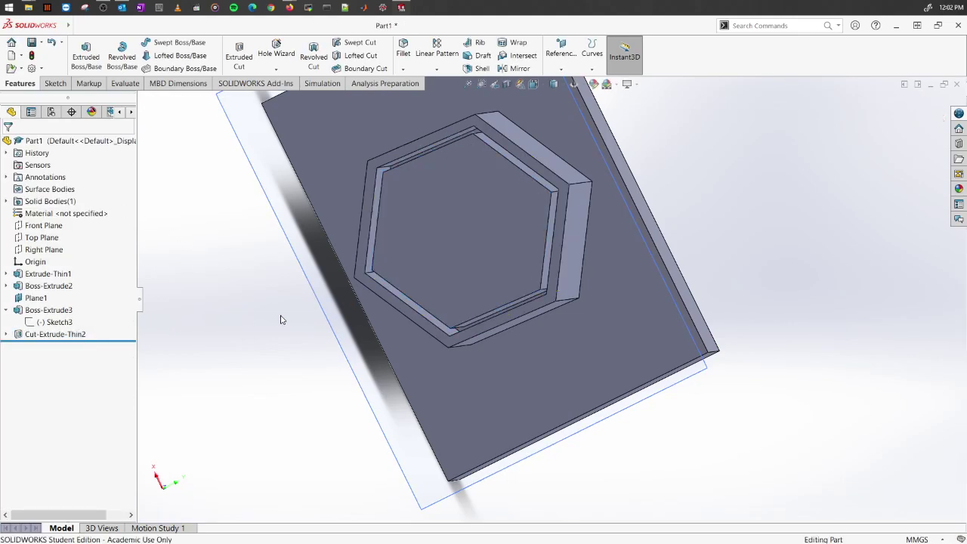
- Examine the thin cut inside the boss with a planar section view from Plane1, moved into the part and tilted about 61 degrees
middle_click_drag(280, 319, 302, 221)
middle_click_drag(452, 148, 483, 338)
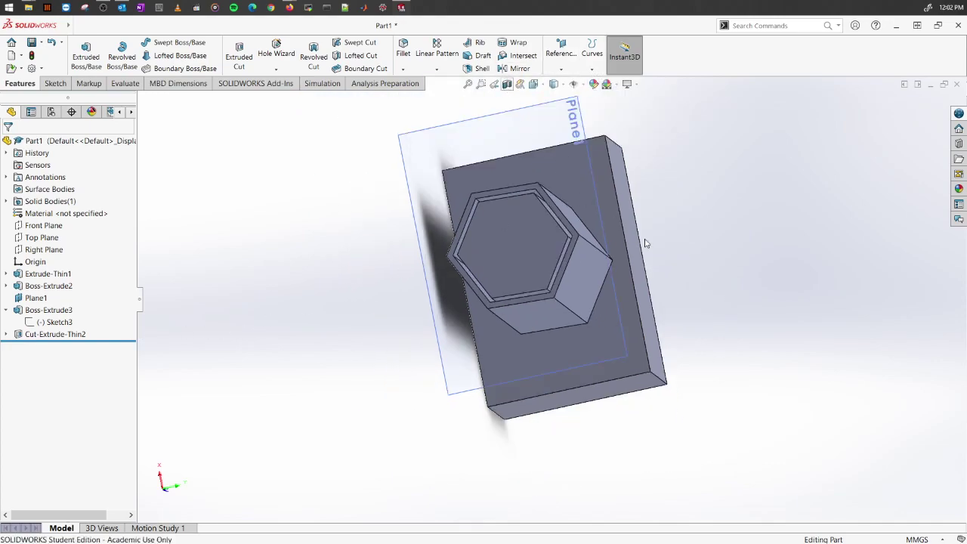
left_click(507, 84)
left_click(568, 133)
middle_click_drag(568, 133, 599, 336)
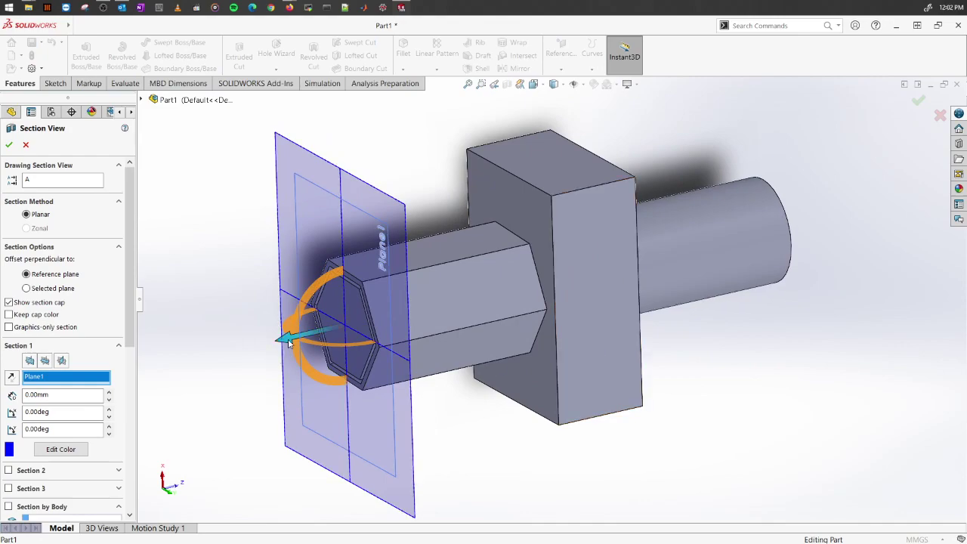
left_click_drag(283, 334, 317, 329)
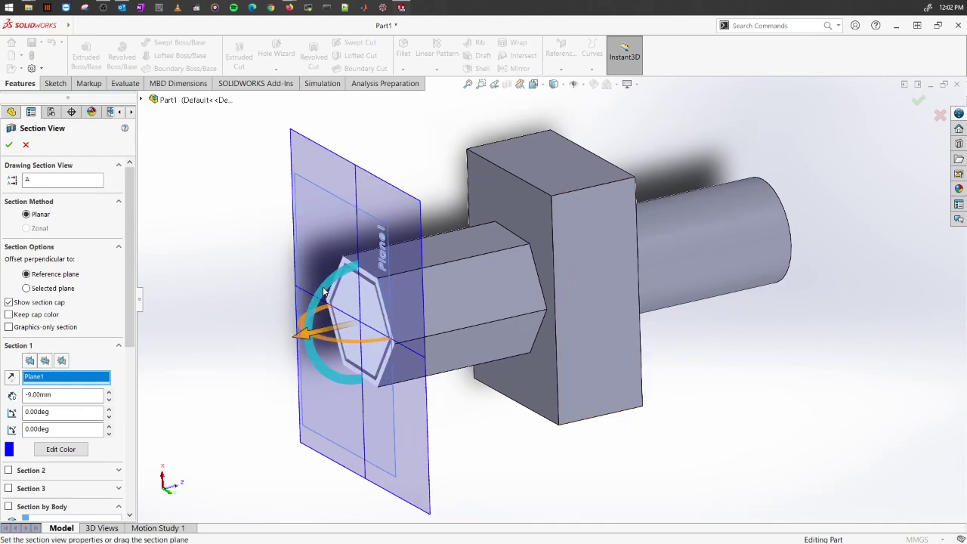
mouse_move(325, 291)
left_mouse_down()
mouse_move(372, 287)
mouse_move(336, 302)
left_mouse_up()
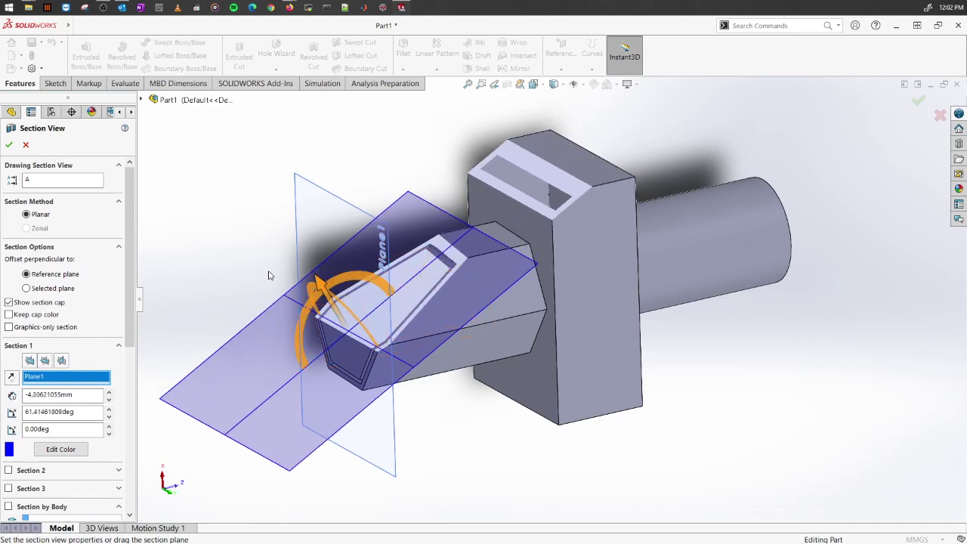
left_click(8, 145)
middle_click_drag(277, 214, 329, 219)
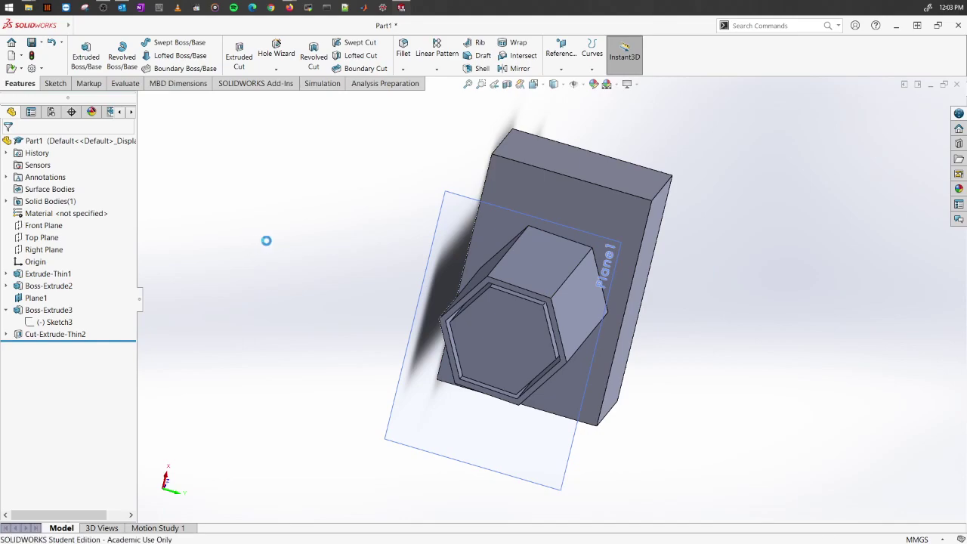
- Undo the thin cut and restart the Extruded Cut on the hexagon sketch, previewing it with a 60 mm Blind Direction 2
key("ctrl+z")
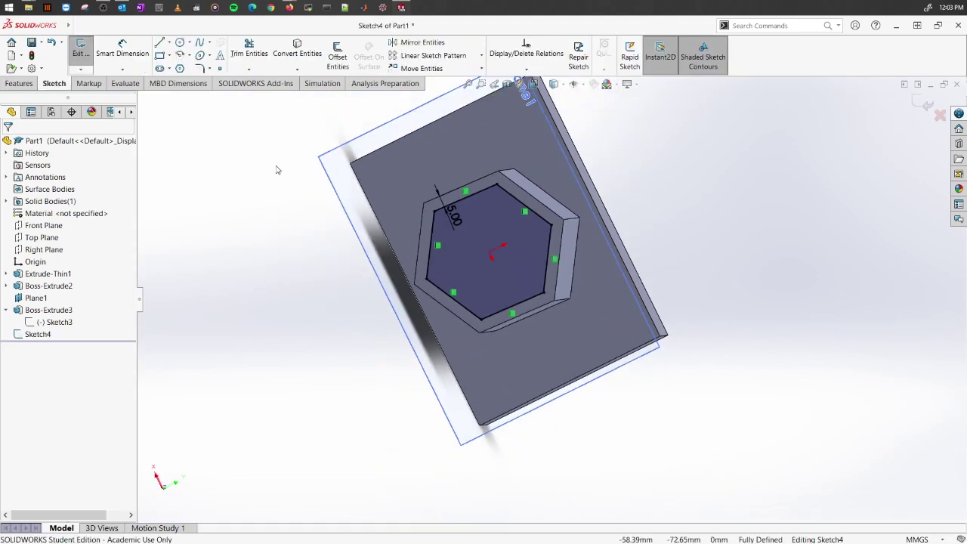
left_click(19, 84)
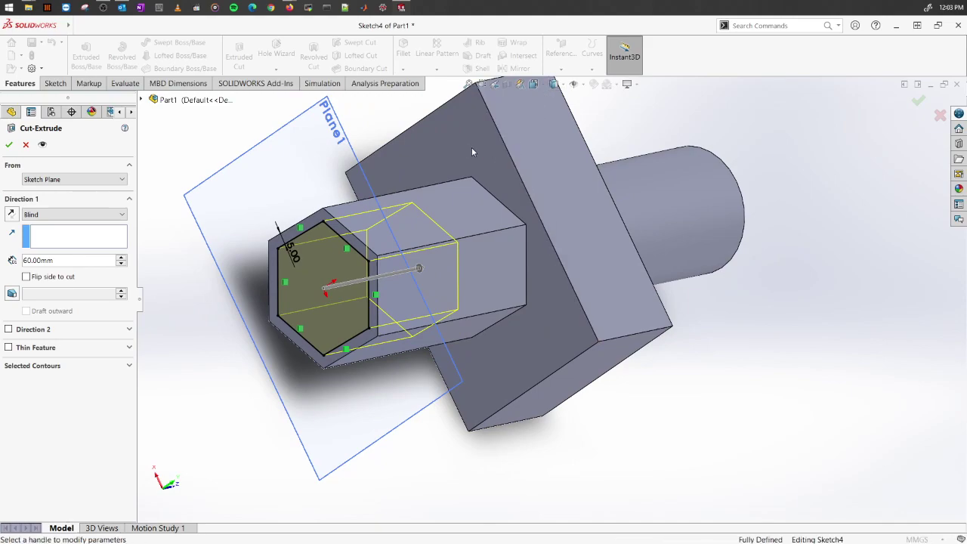
left_click(9, 330)
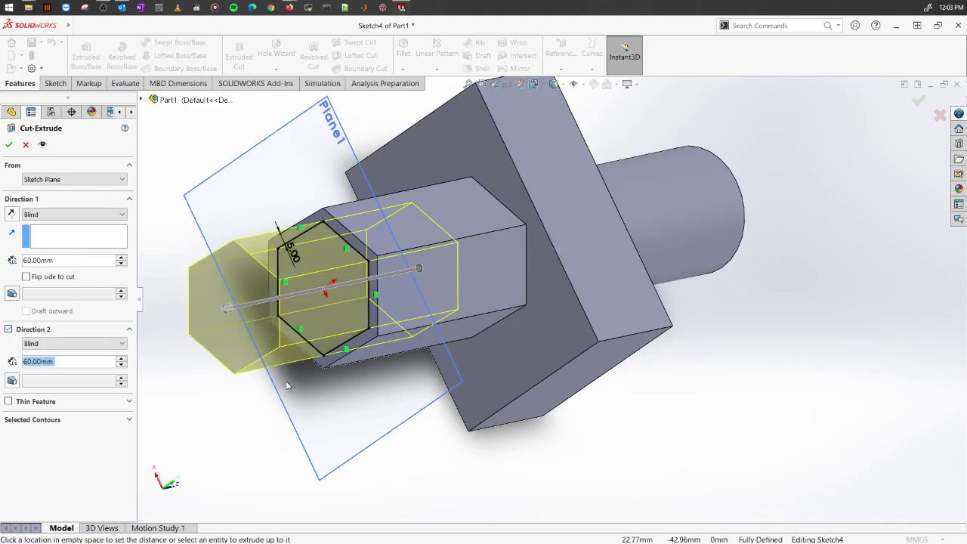
mouse_move(166, 348)
middle_mouse_down()
mouse_move(345, 388)
mouse_move(318, 395)
mouse_move(355, 374)
middle_mouse_up()
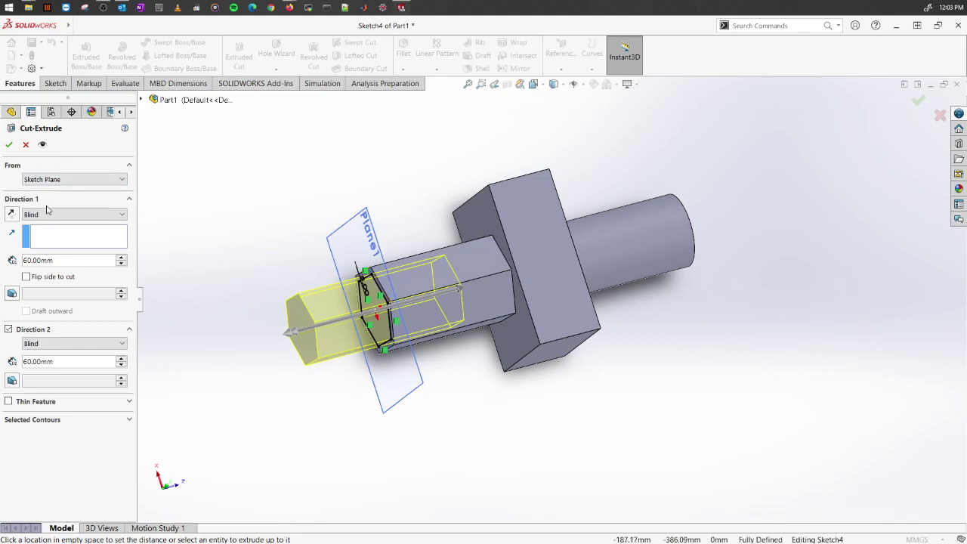
- Enable Flip side to cut, turn Direction 2 off, and apply the 60 mm Blind cut around the outside of the hexagon sketch
left_click(40, 280)
middle_click_drag(500, 294, 489, 240)
left_click(9, 330)
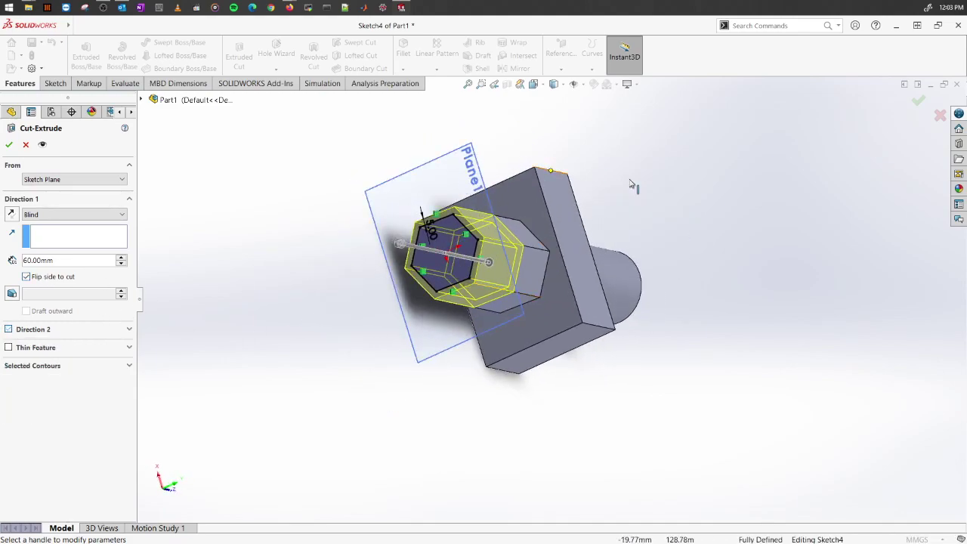
left_click(9, 146)
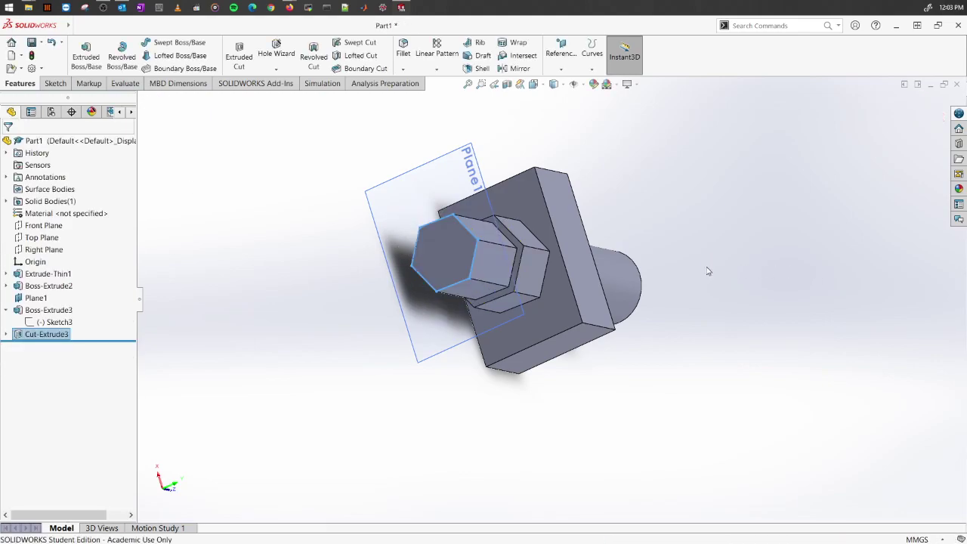